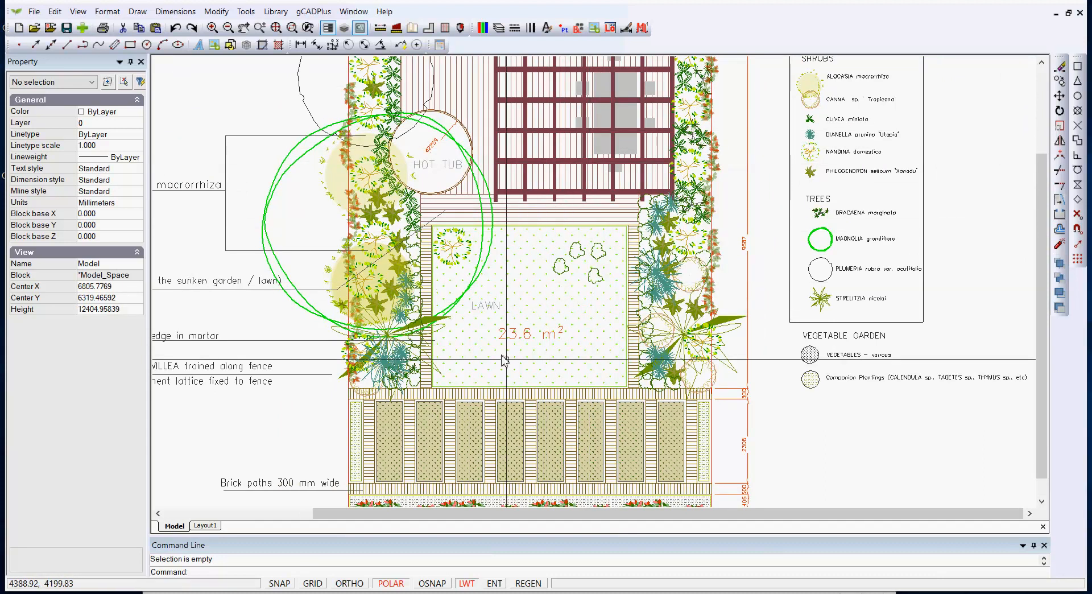
Examine the vegetable garden legend and how the upper edges of the hatched beds line up
middle_drag(543, 358, 548, 261)
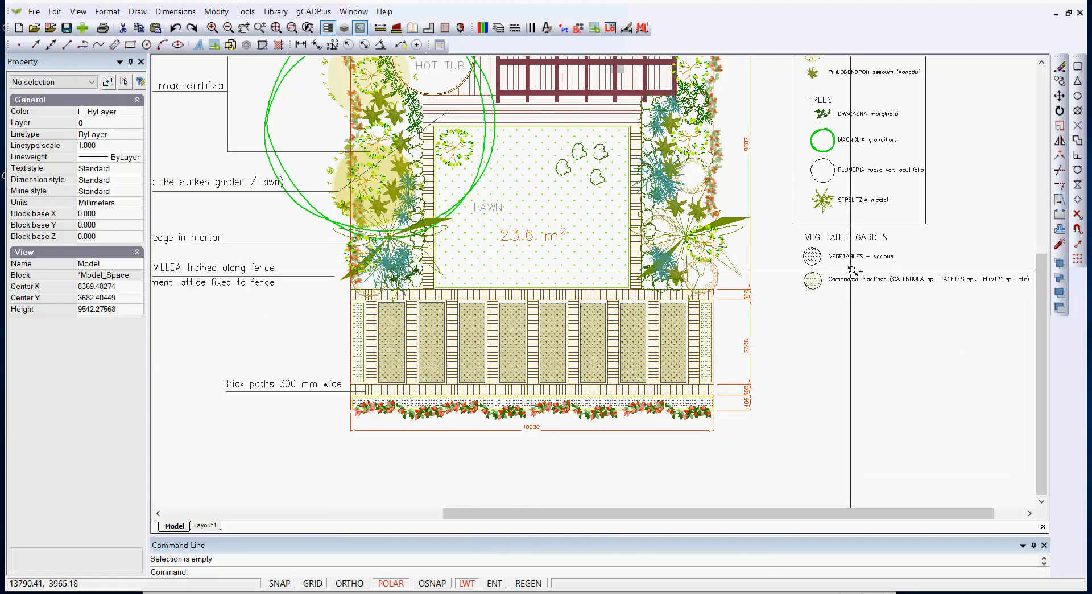
scroll(851, 283, up, 3)
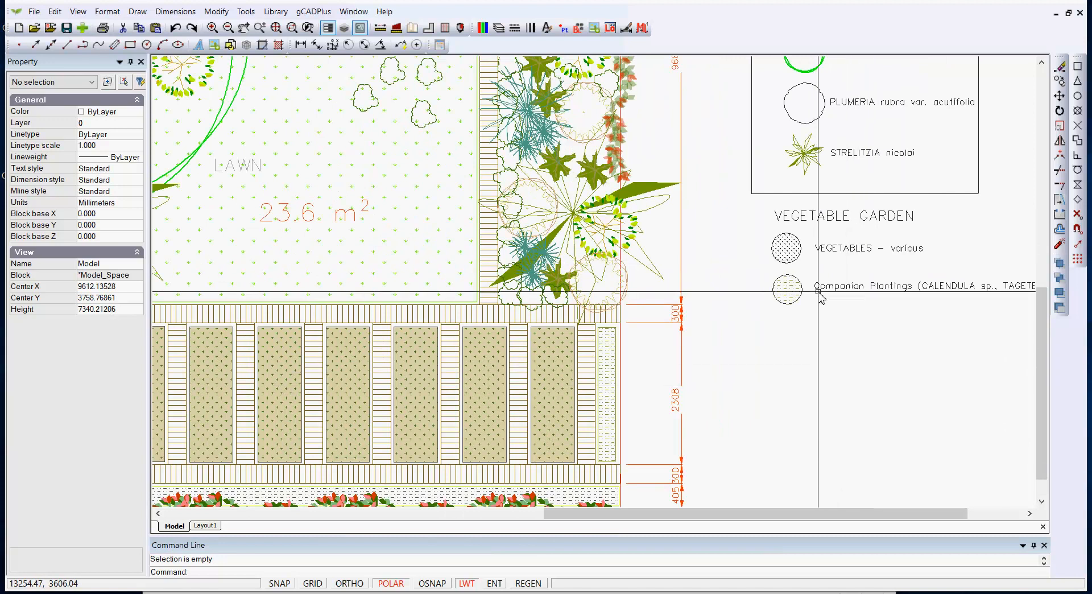
scroll(811, 328, down, 2)
scroll(811, 328, down, 2)
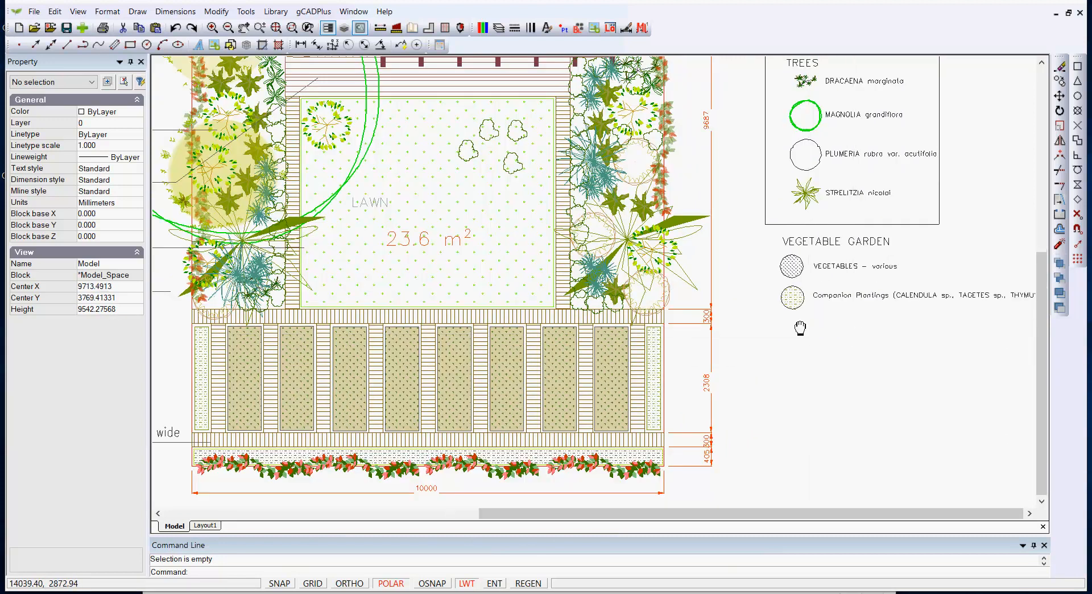
middle_drag(454, 409, 676, 404)
scroll(605, 393, up, 2)
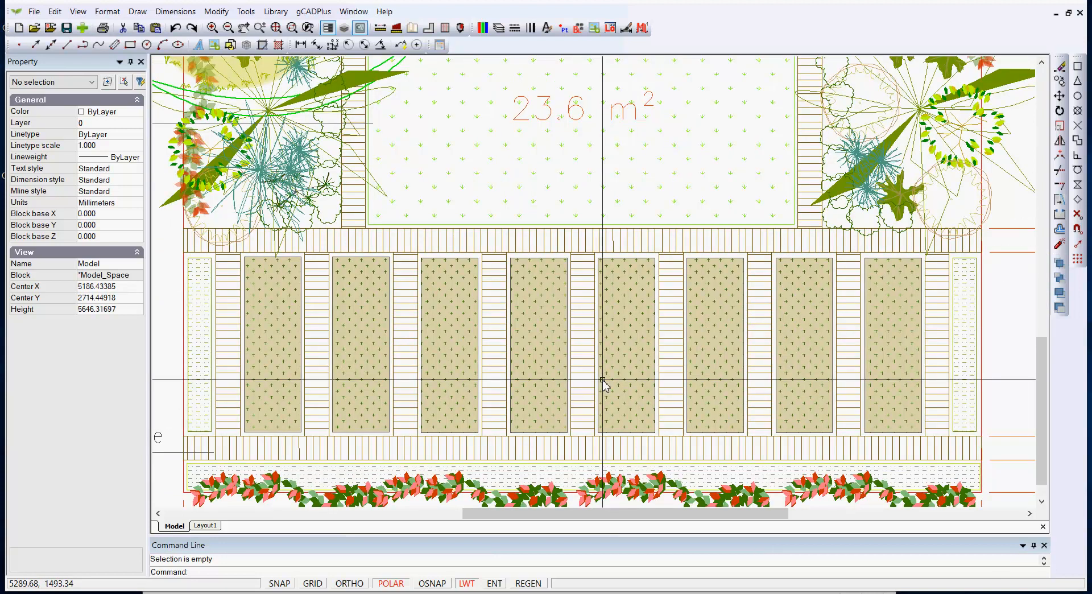
scroll(442, 307, up, 1)
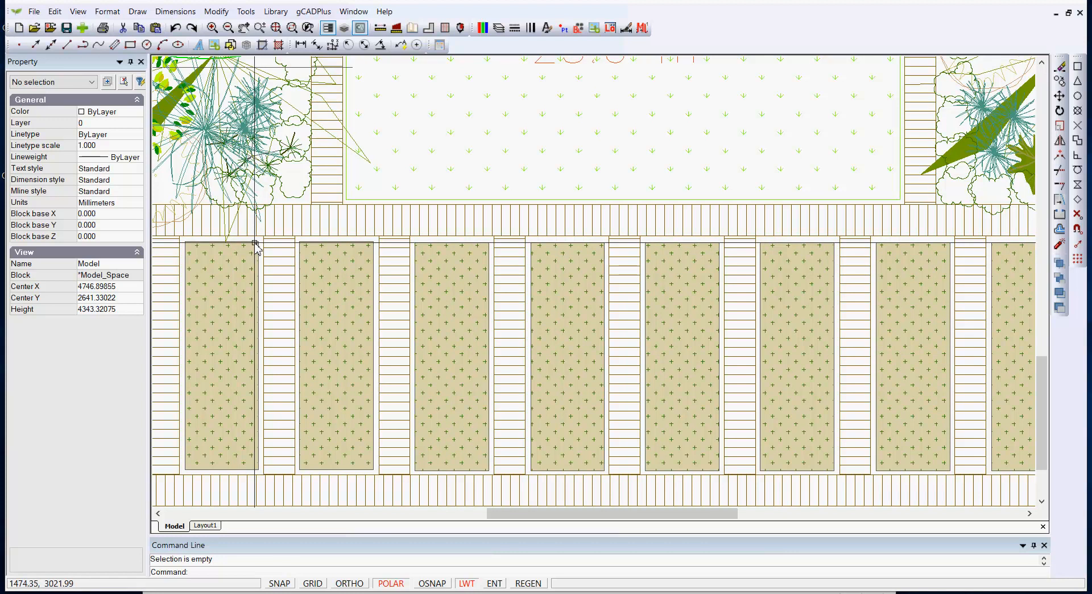
scroll(256, 245, up, 2)
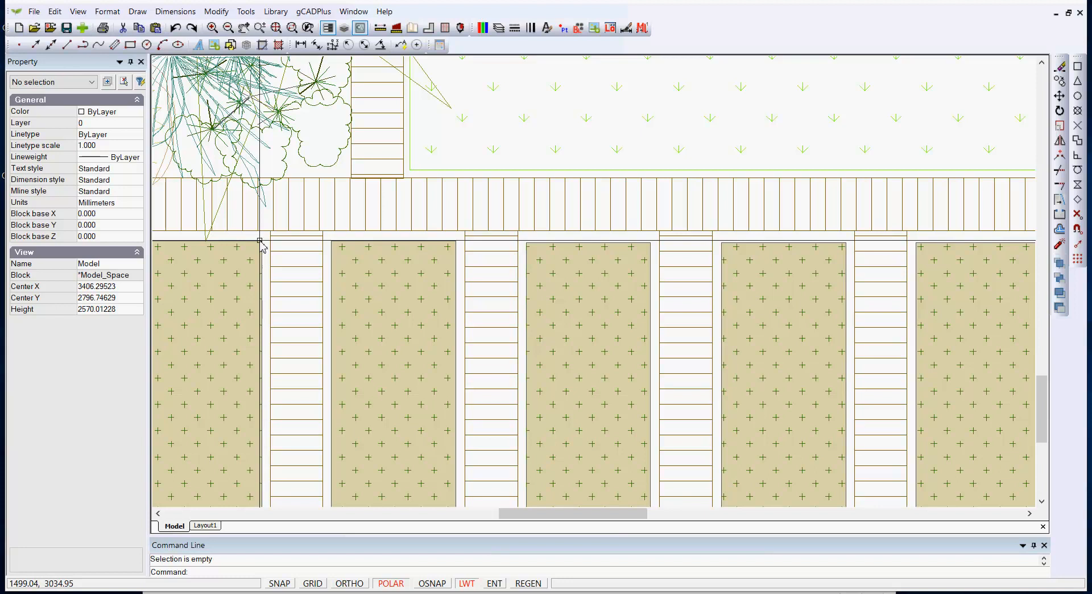
scroll(287, 245, down, 2)
scroll(290, 245, down, 1)
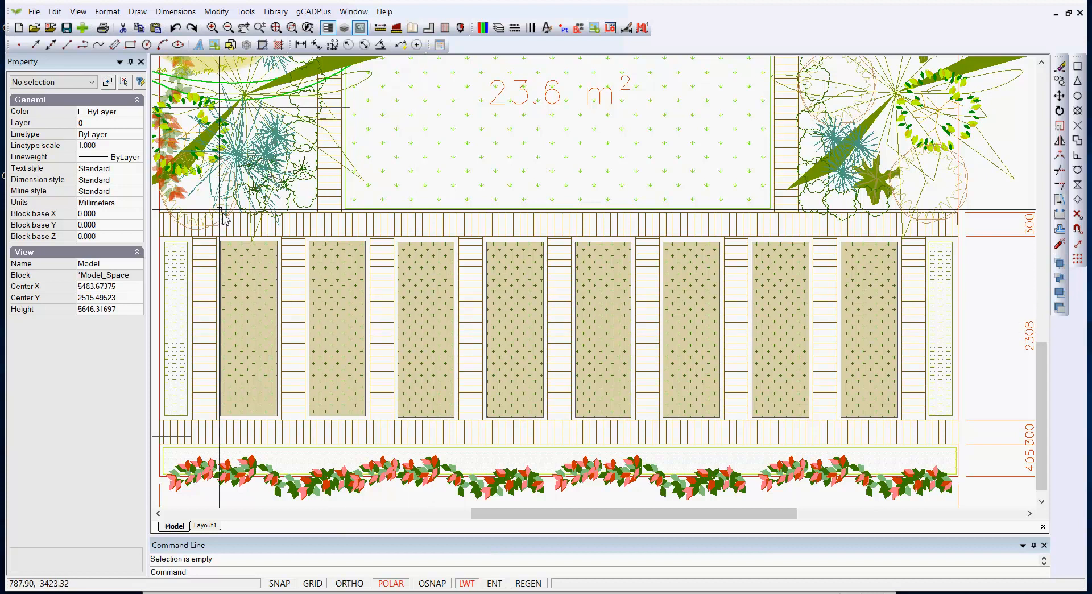
Align the eight hatched vegetable beds with Align object in Top mode, using the first bed's upper-left corner as base point
click(217, 14)
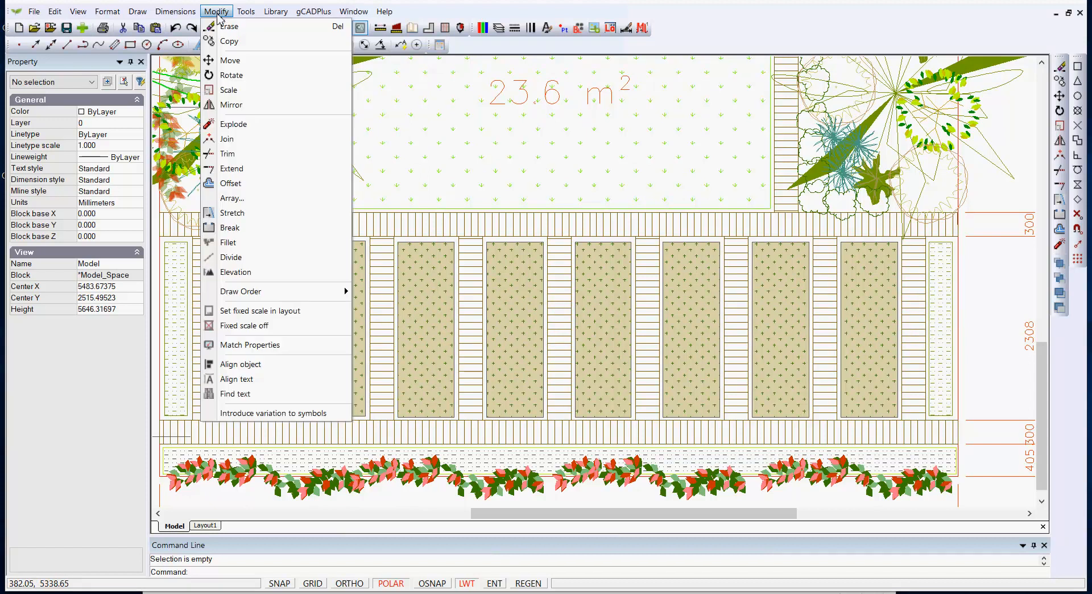
click(235, 367)
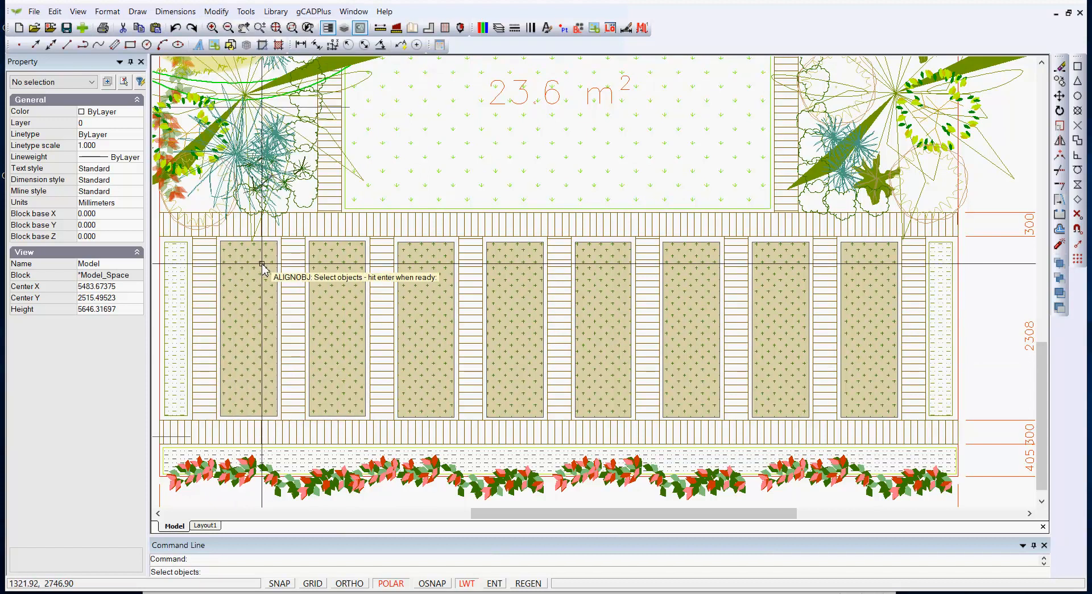
click(273, 245)
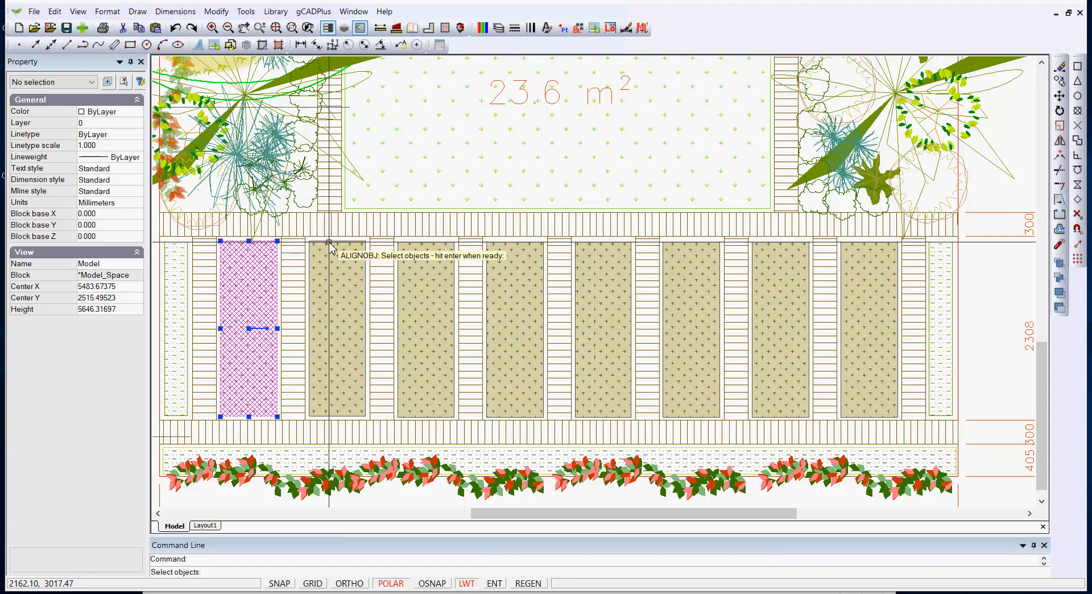
click(330, 245)
click(428, 245)
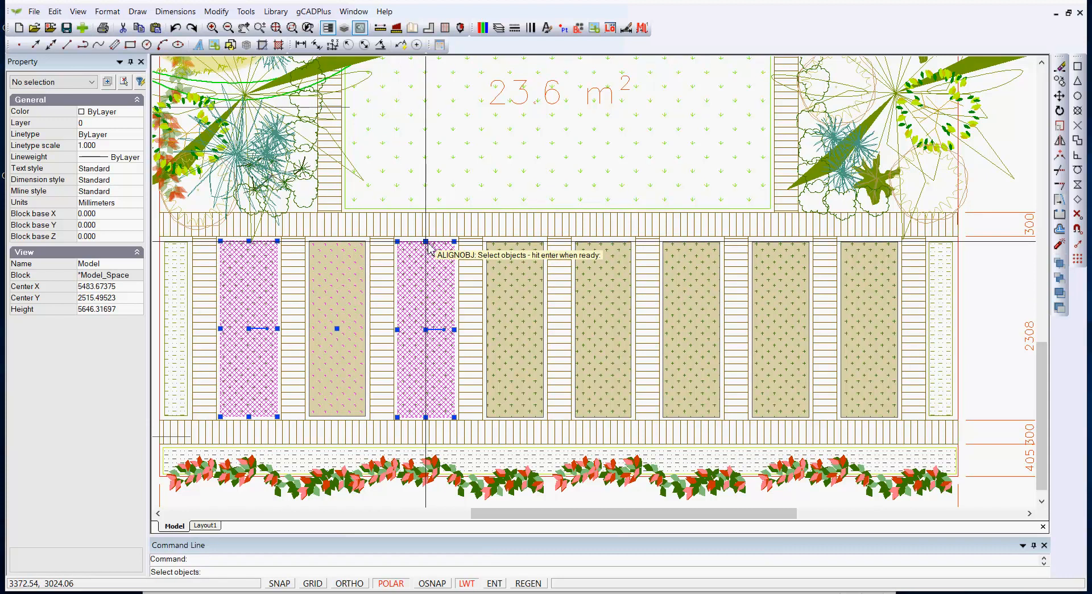
click(491, 244)
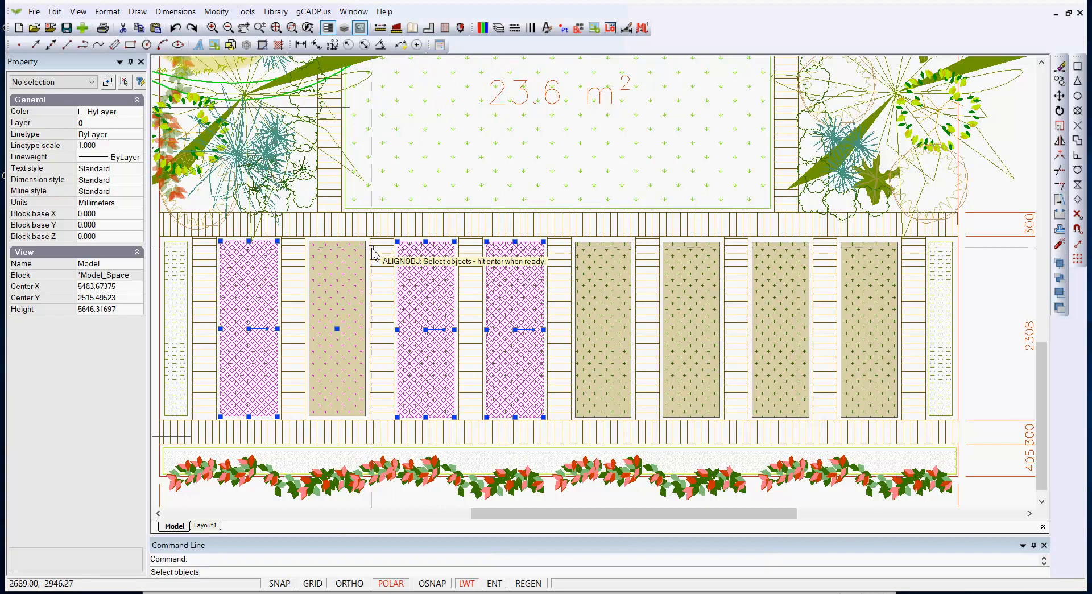
click(358, 243)
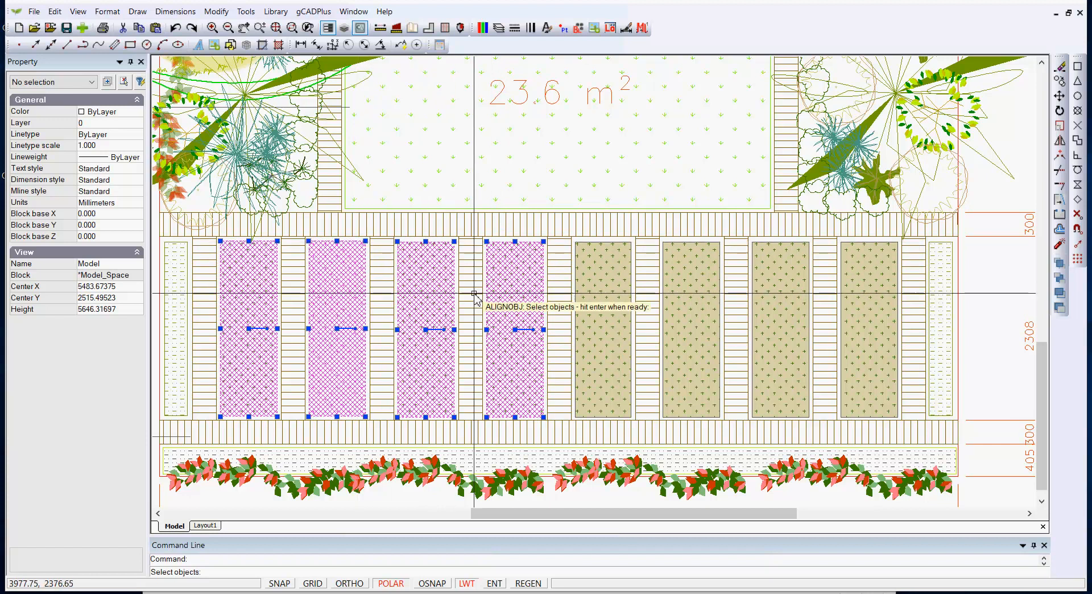
click(584, 243)
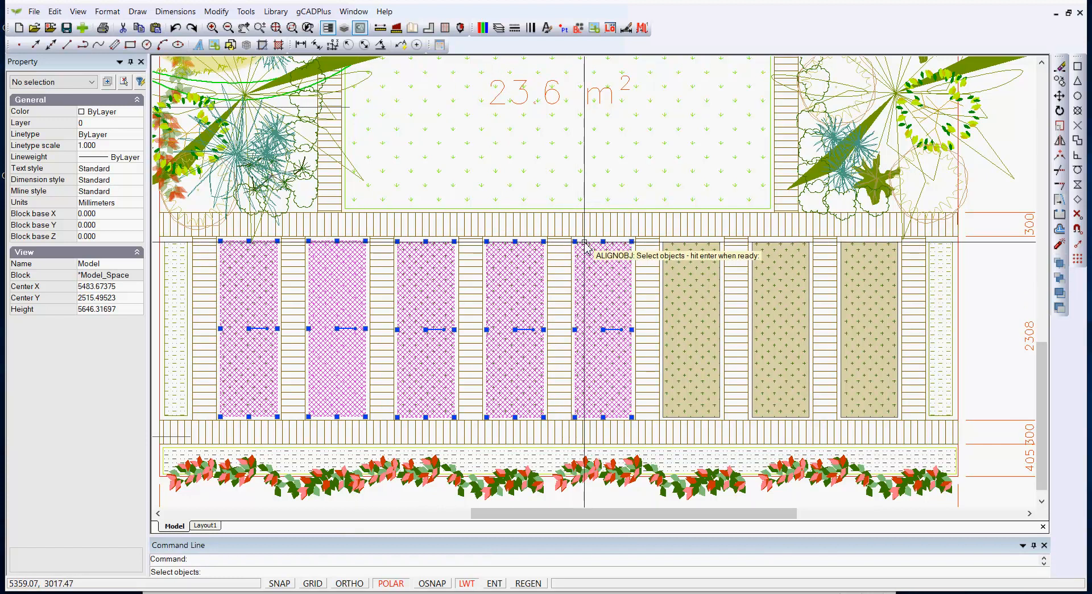
click(677, 243)
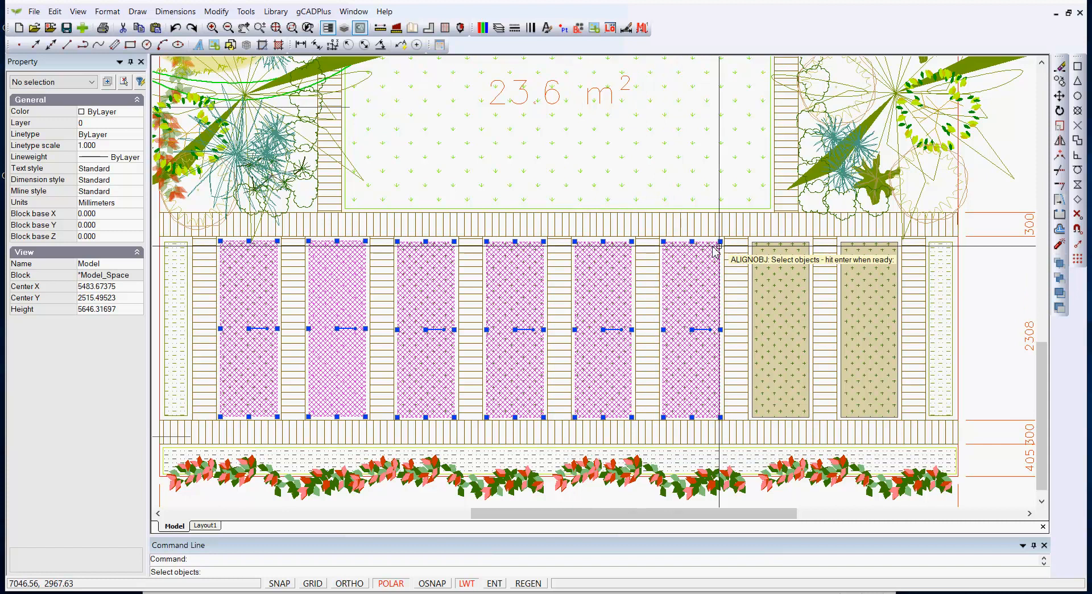
click(778, 245)
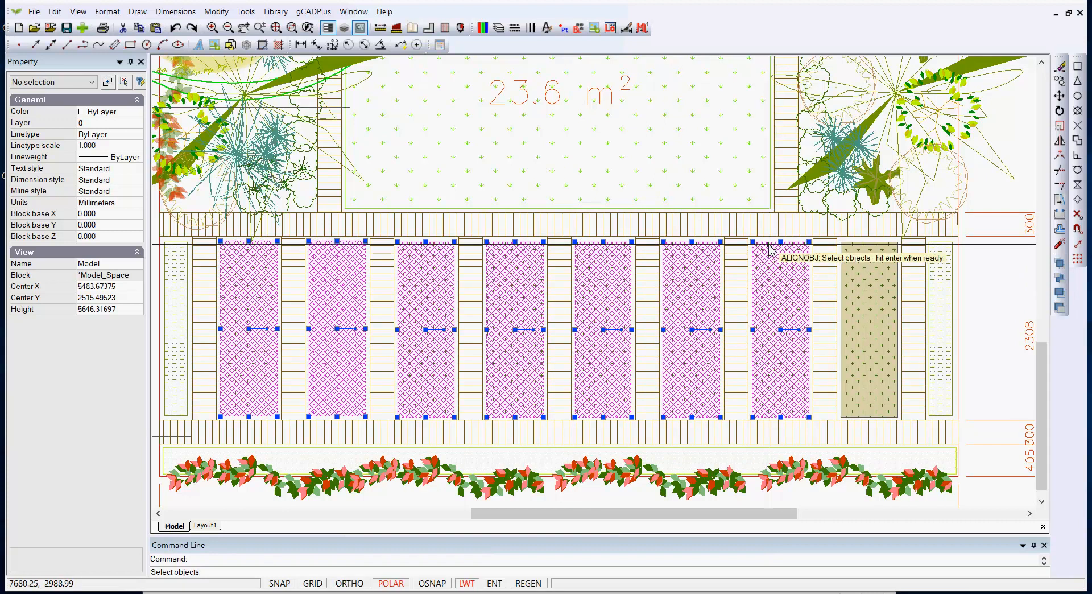
click(862, 245)
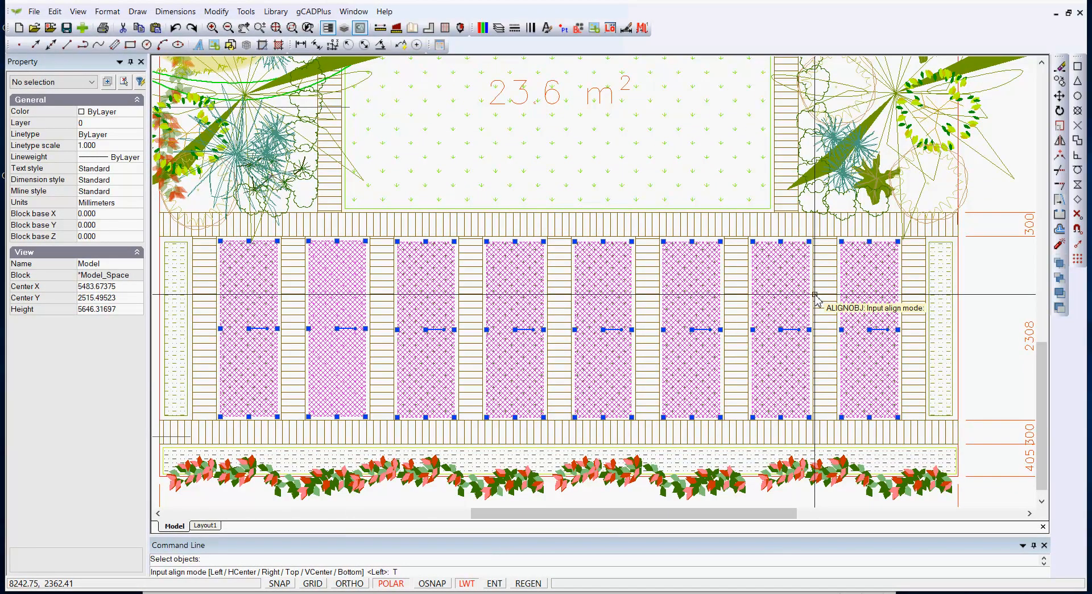
key(Return)
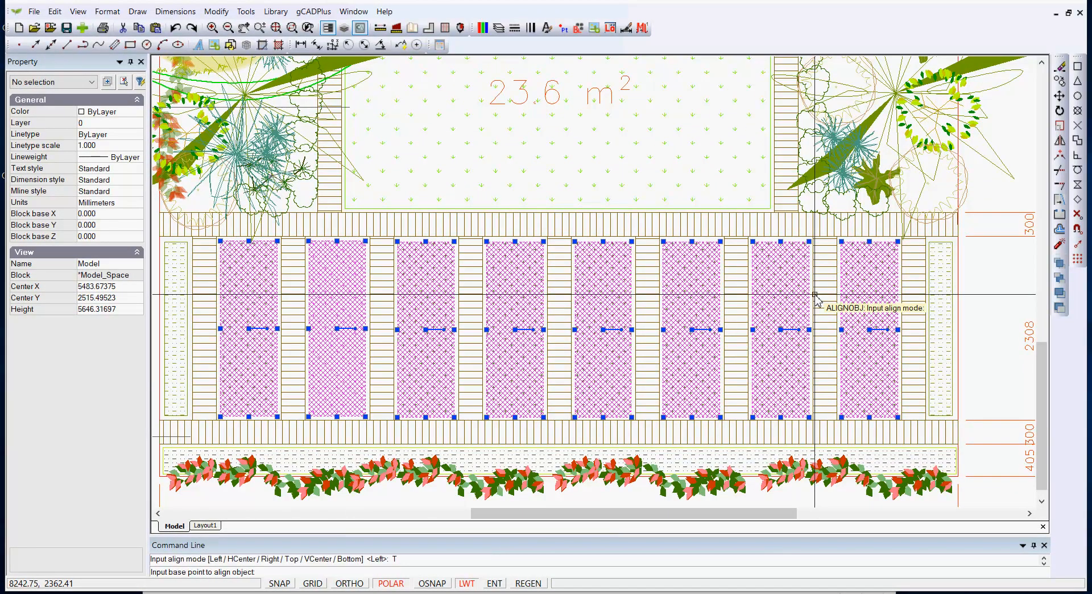
click(220, 241)
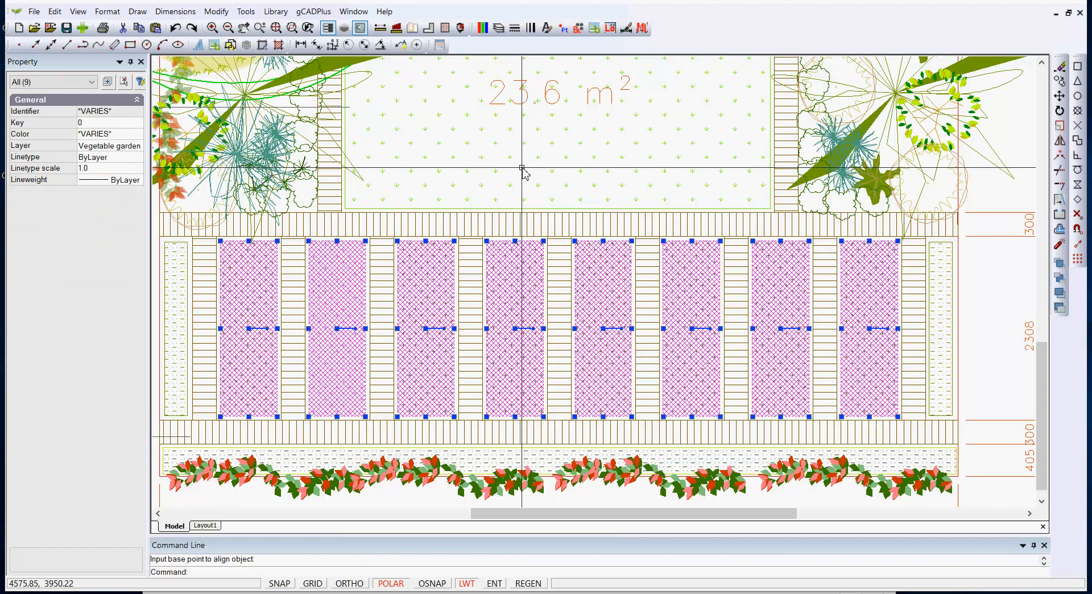
key(Escape)
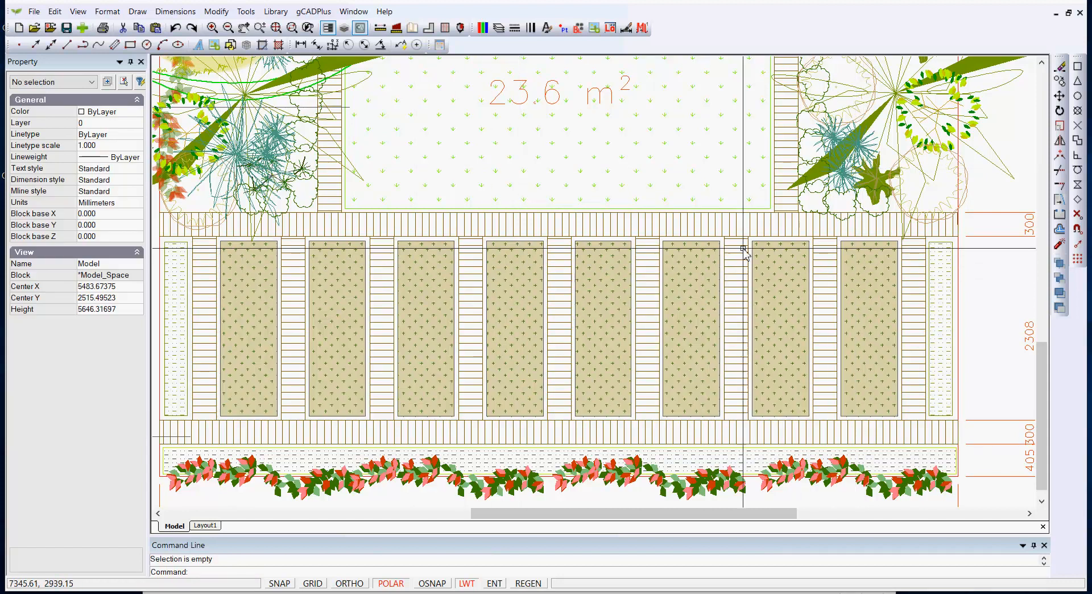
Draw a line from the first bed's upper-left corner to the last bed's upper-right corner, using object snap
click(137, 12)
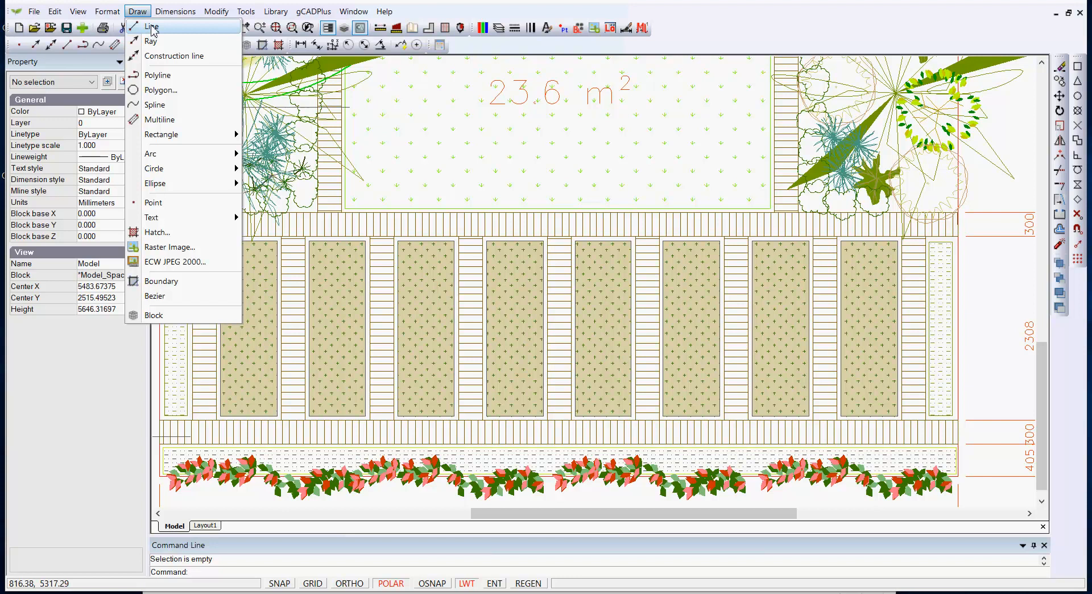
click(152, 28)
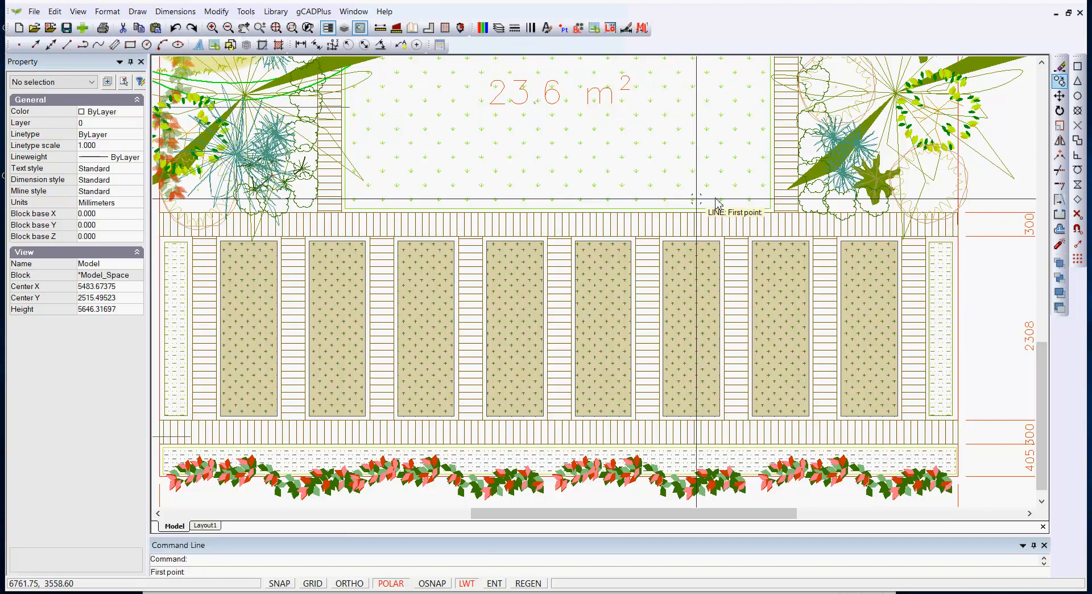
key(F3)
click(220, 240)
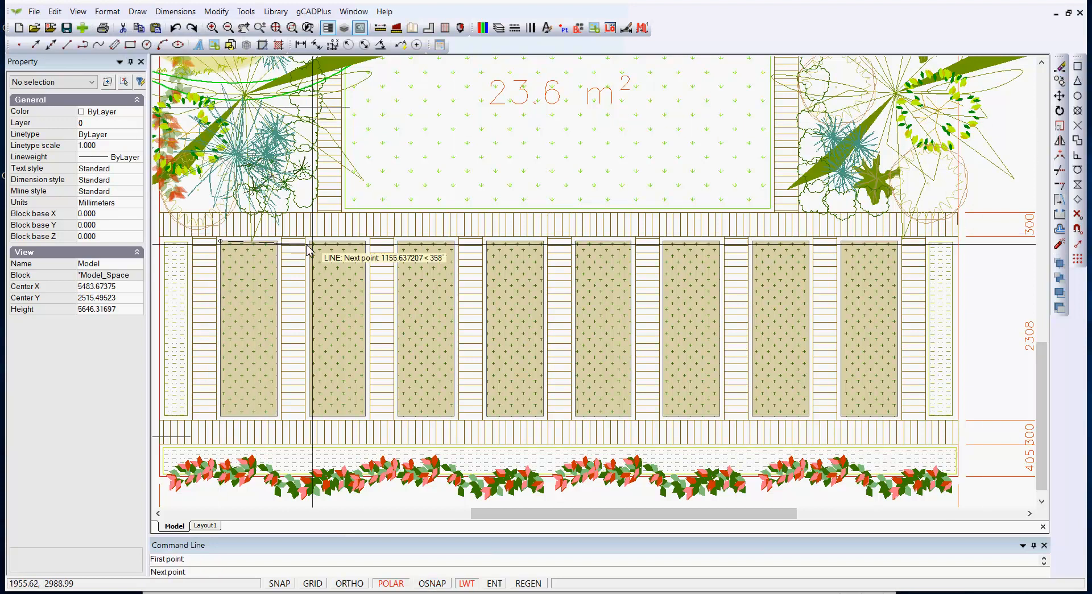
key(F3)
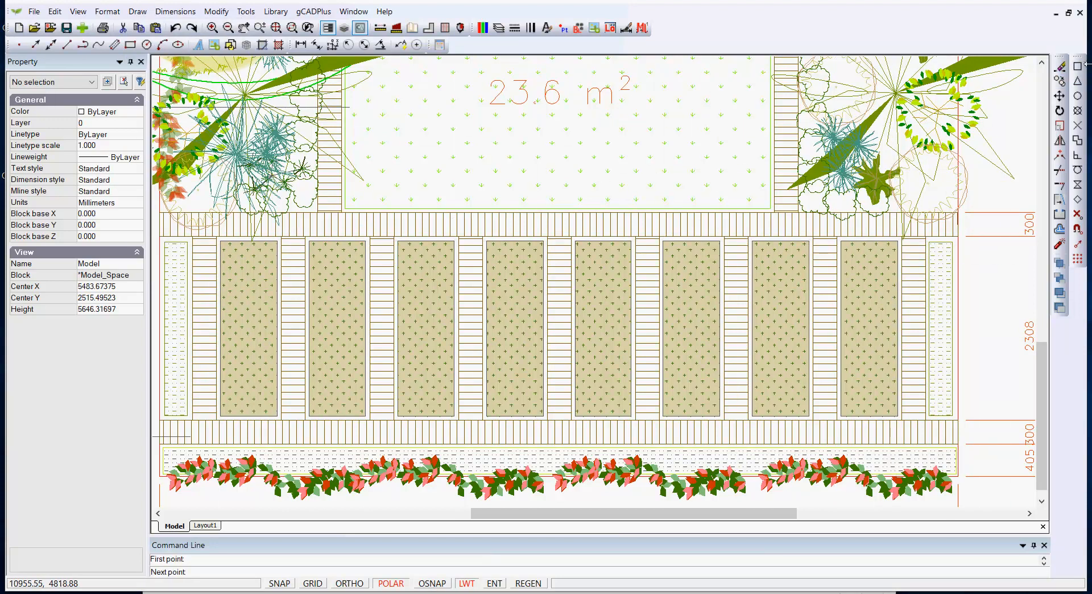
key(F3)
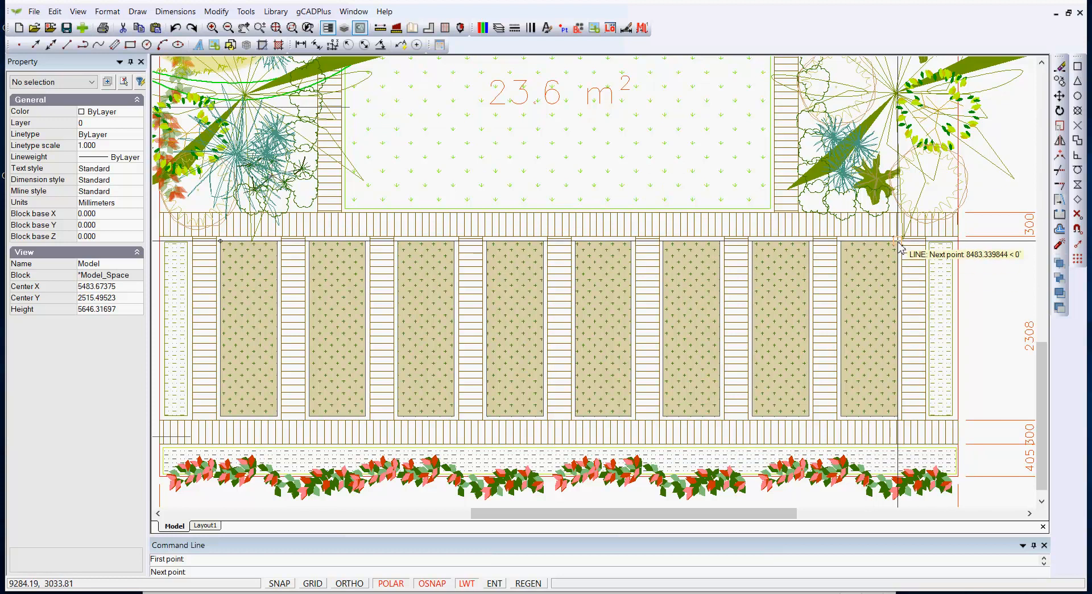
click(901, 246)
key(F3)
right_click(891, 266)
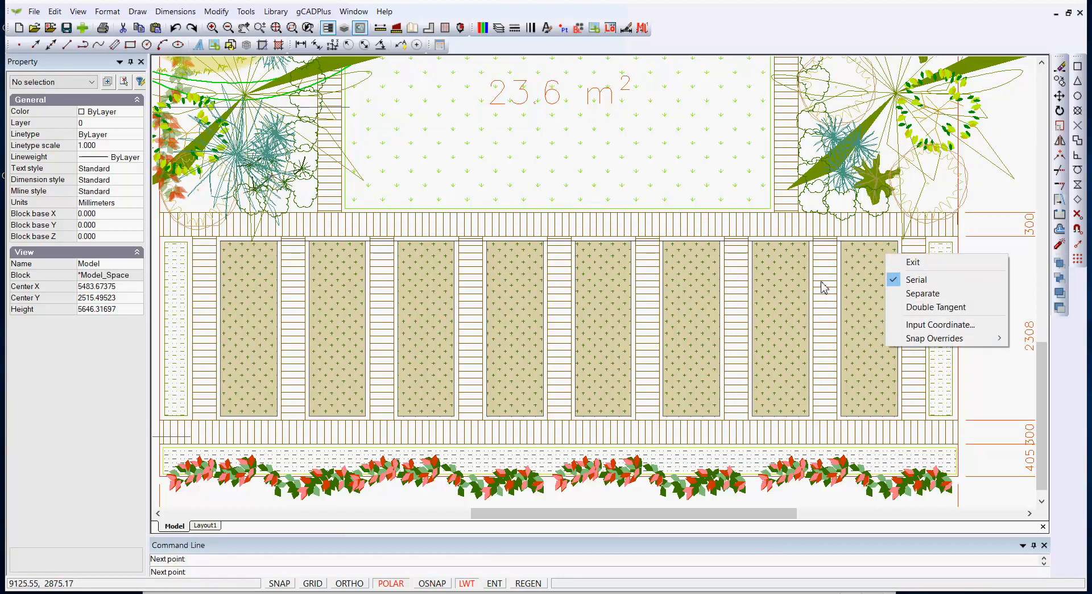
click(936, 263)
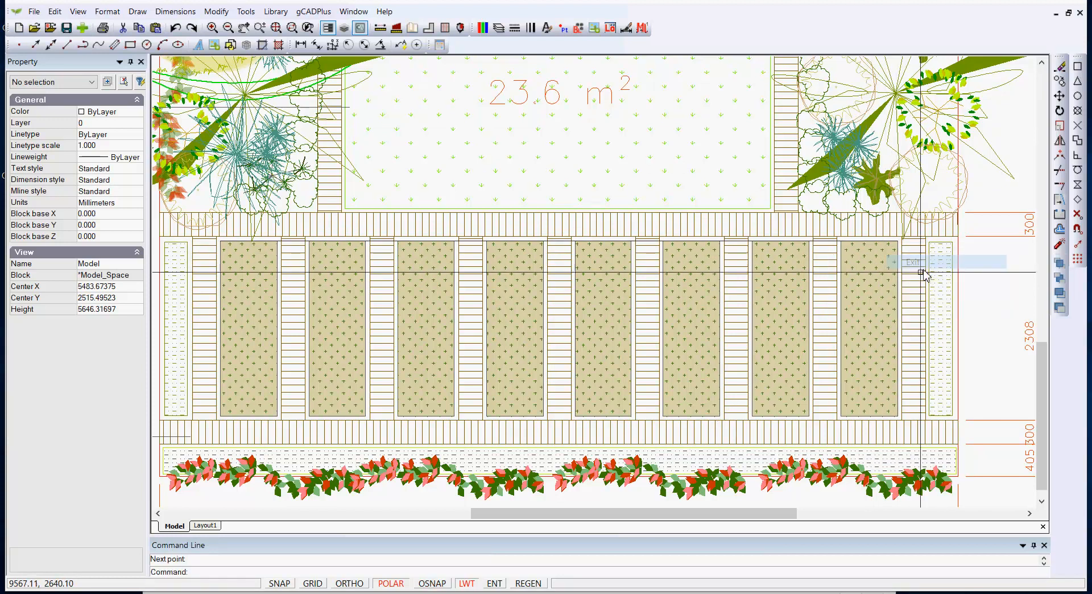
Select the line drawn across the bed tops and check the beds' alignment along it
scroll(853, 248, up, 3)
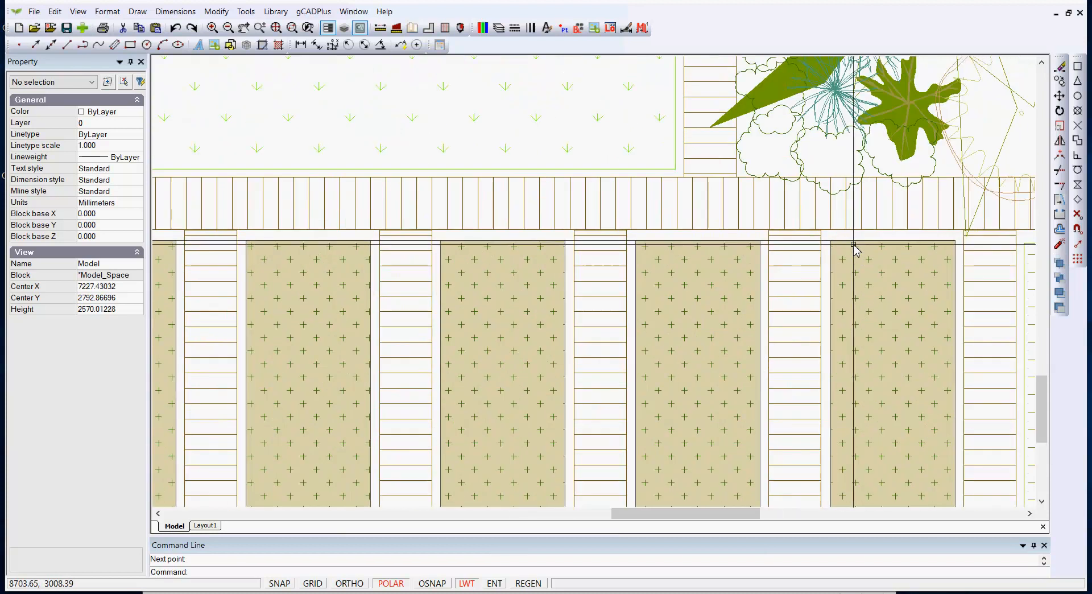
click(798, 241)
scroll(865, 279, down, 3)
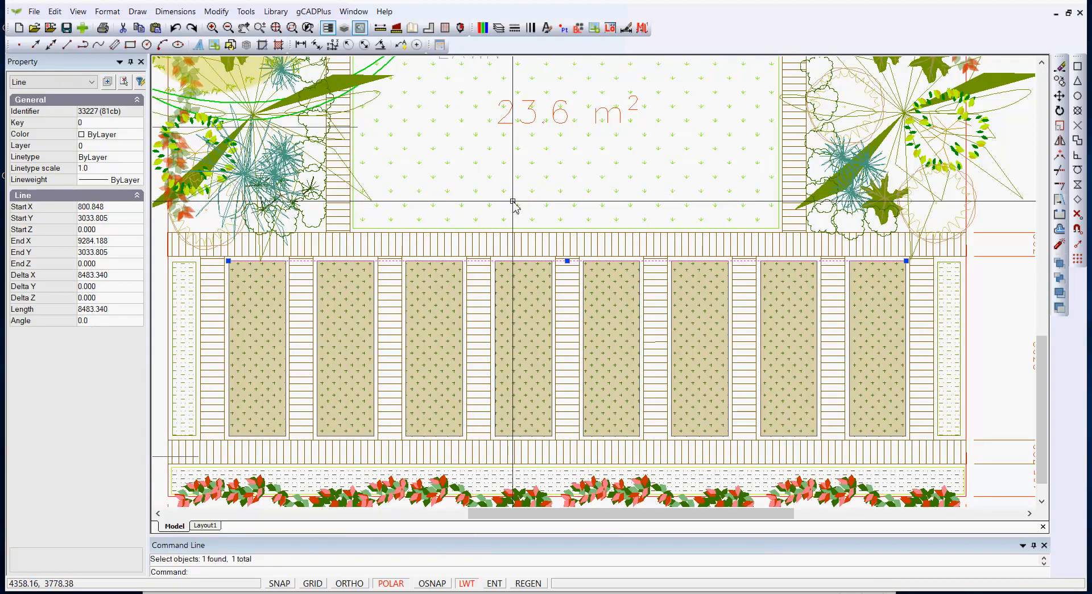
key(Escape)
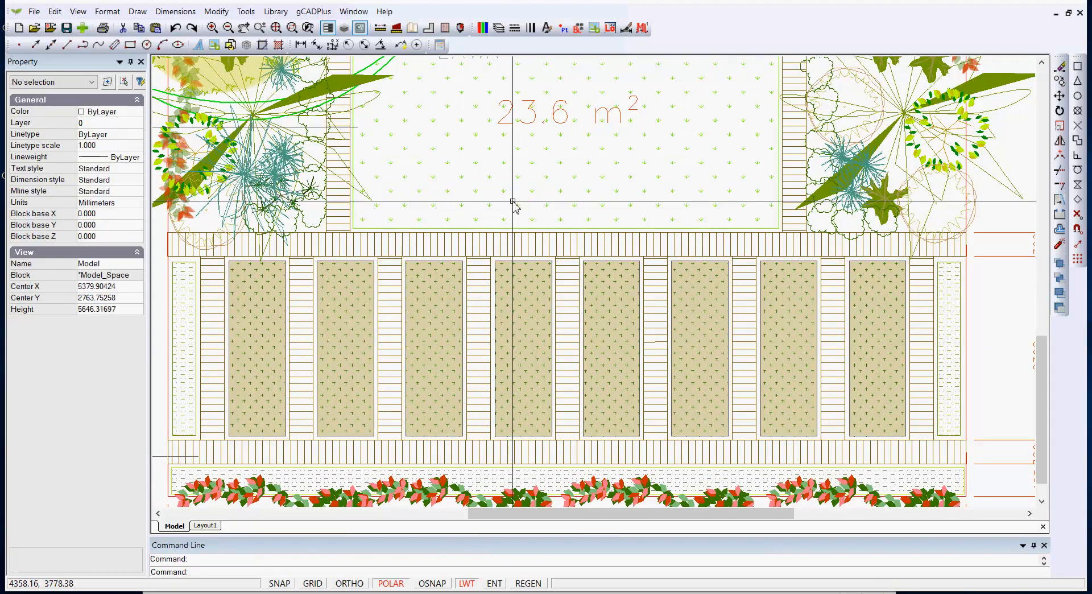
Align the five lines of the steps, brick edging and bougainvillea notes with Align text, using the end of the fibre-cement lattice line as base point
scroll(514, 202, down, 2)
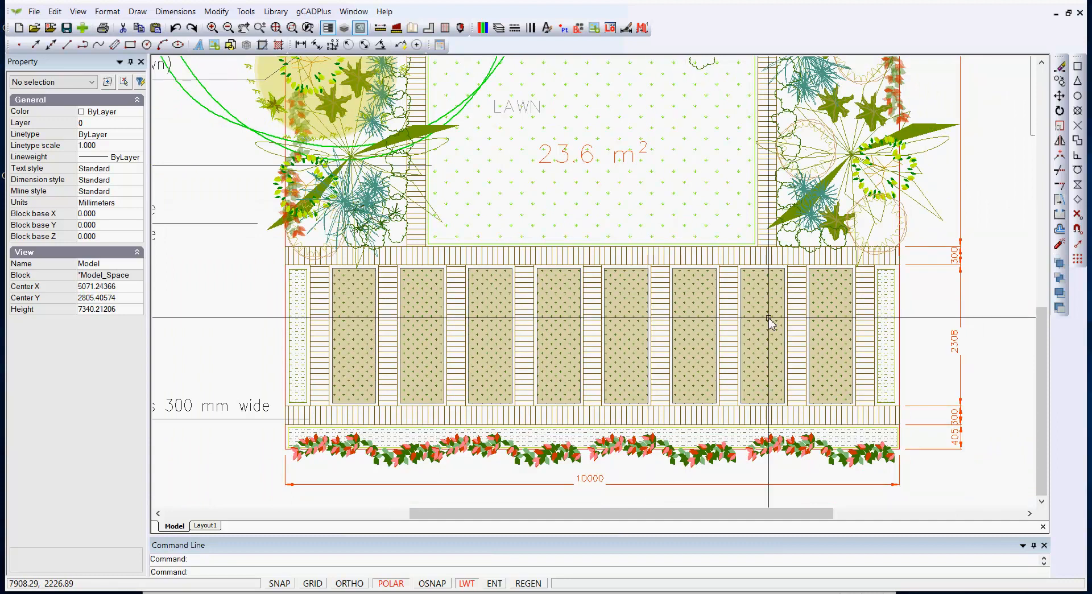
scroll(768, 316, down, 4)
middle_drag(410, 307, 578, 329)
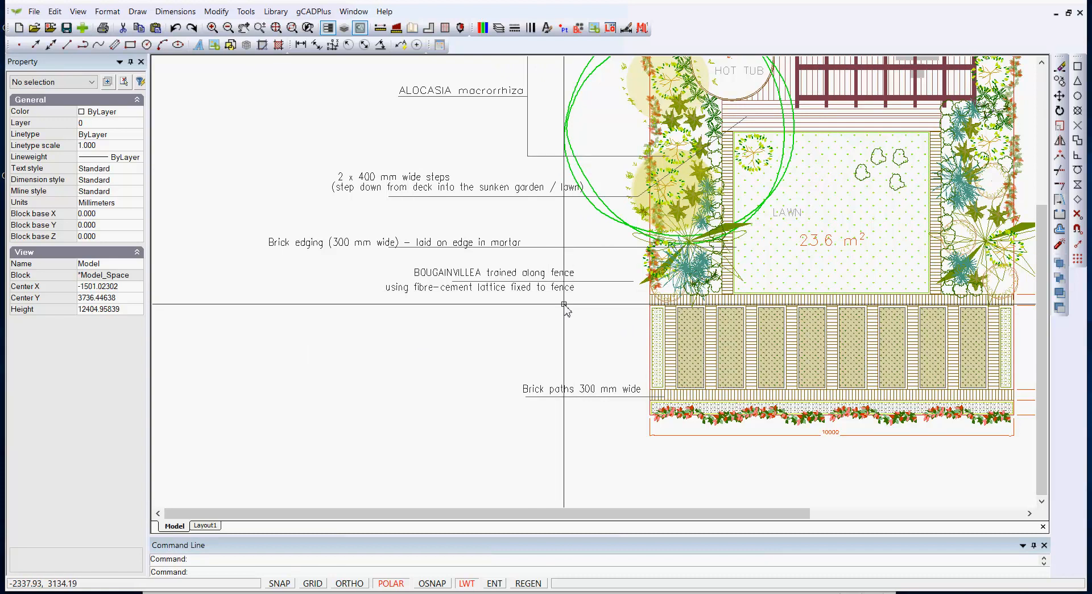
click(245, 12)
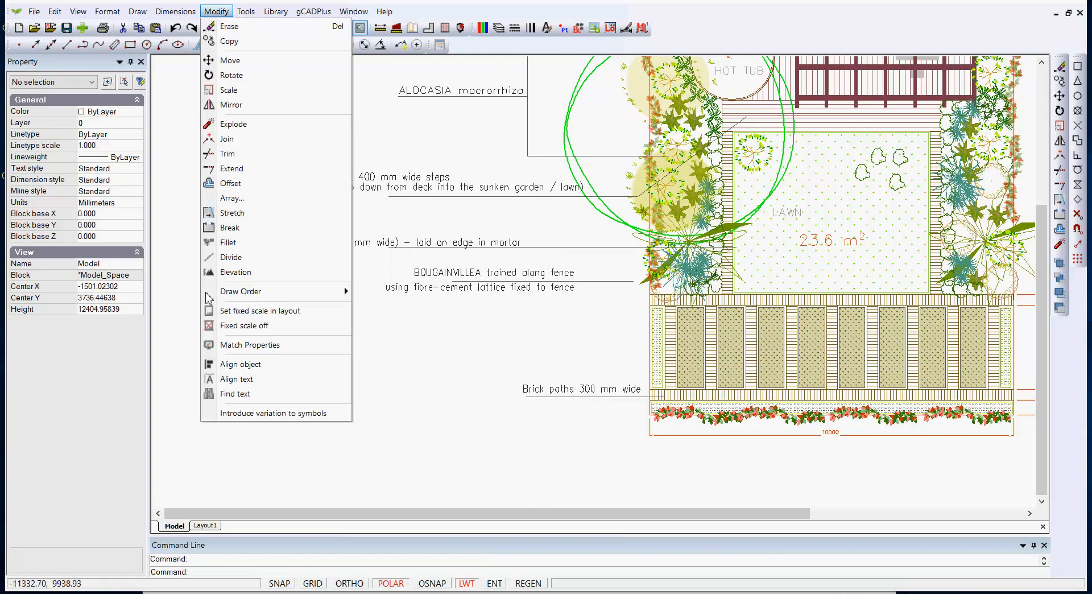
click(248, 380)
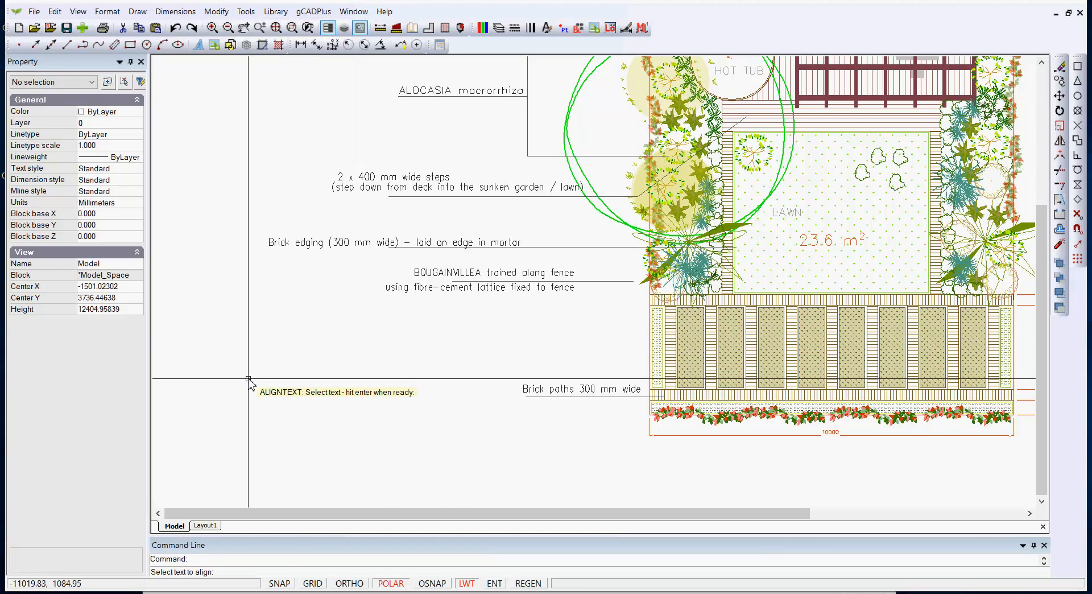
click(459, 188)
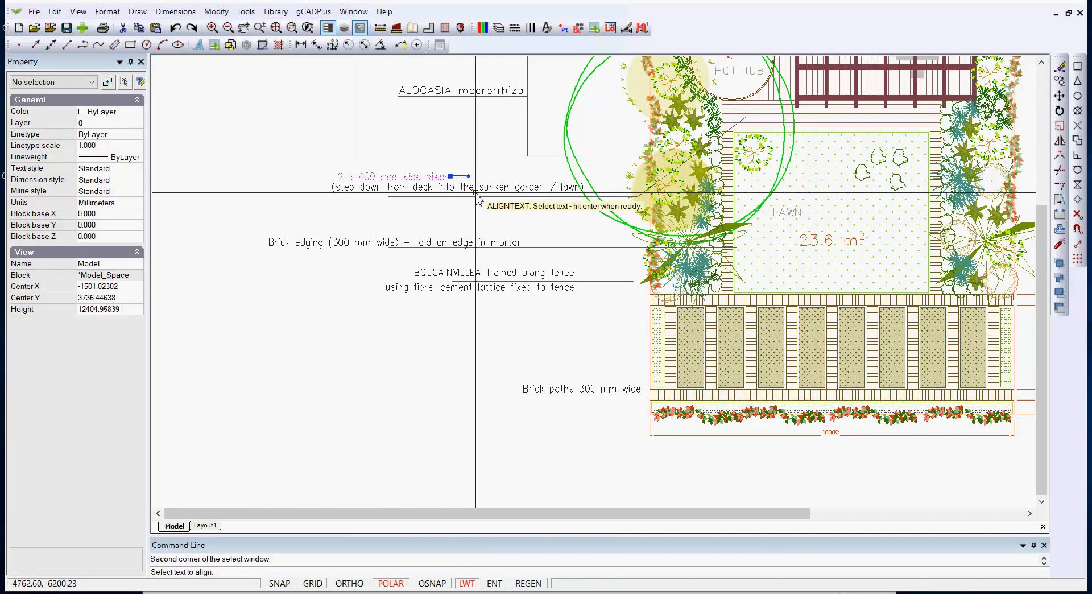
click(485, 196)
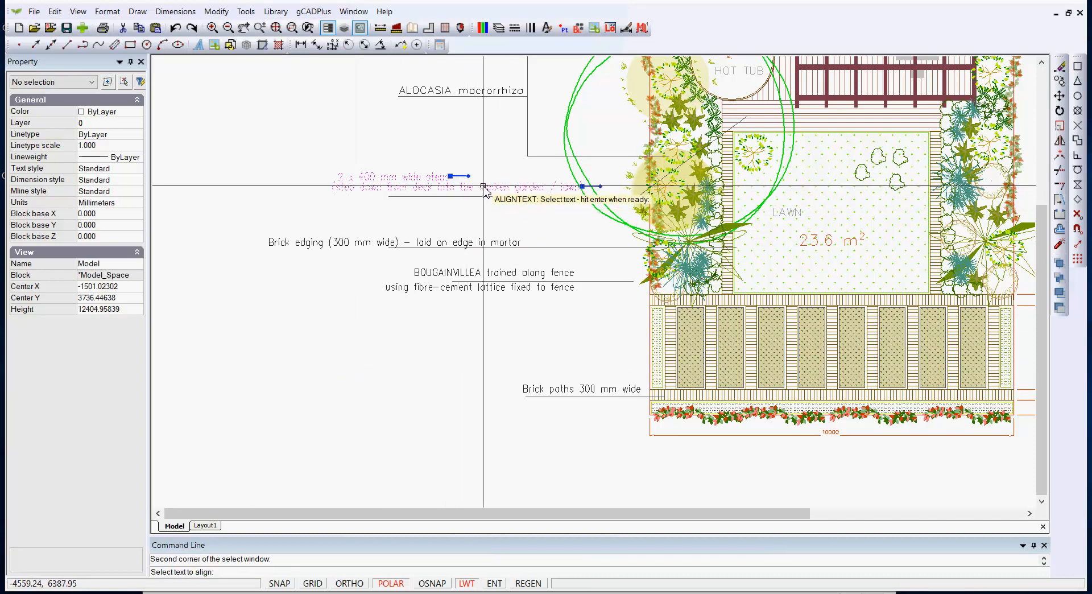
click(359, 243)
click(432, 273)
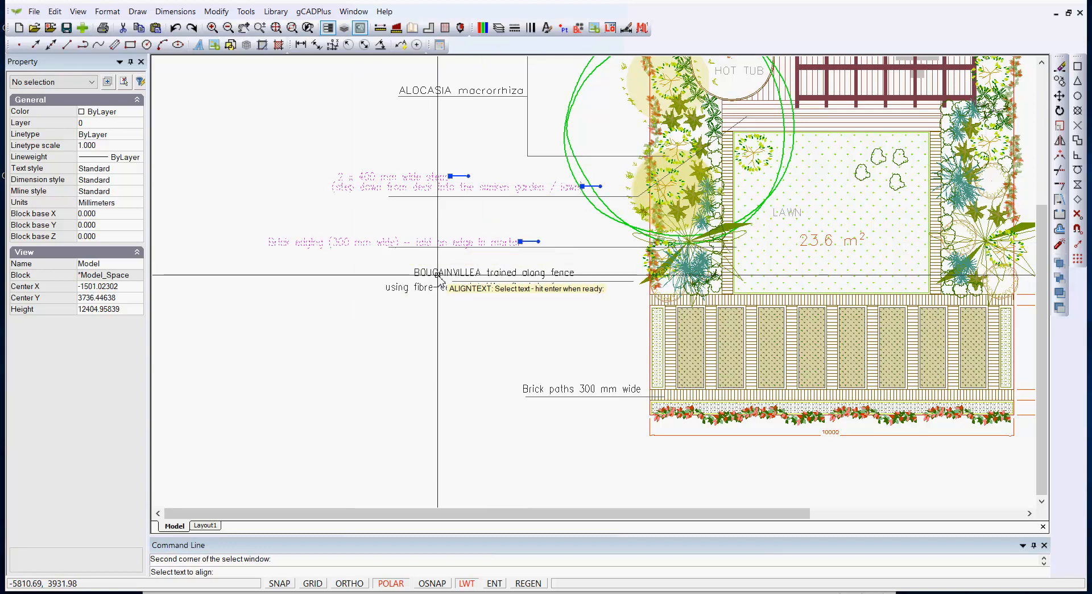
click(429, 288)
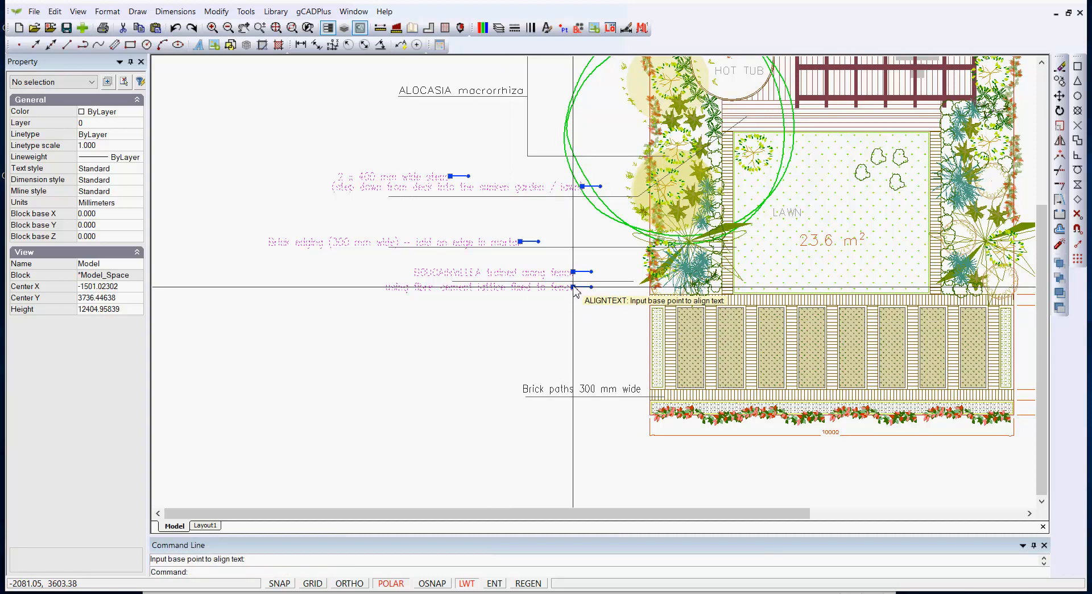
click(573, 287)
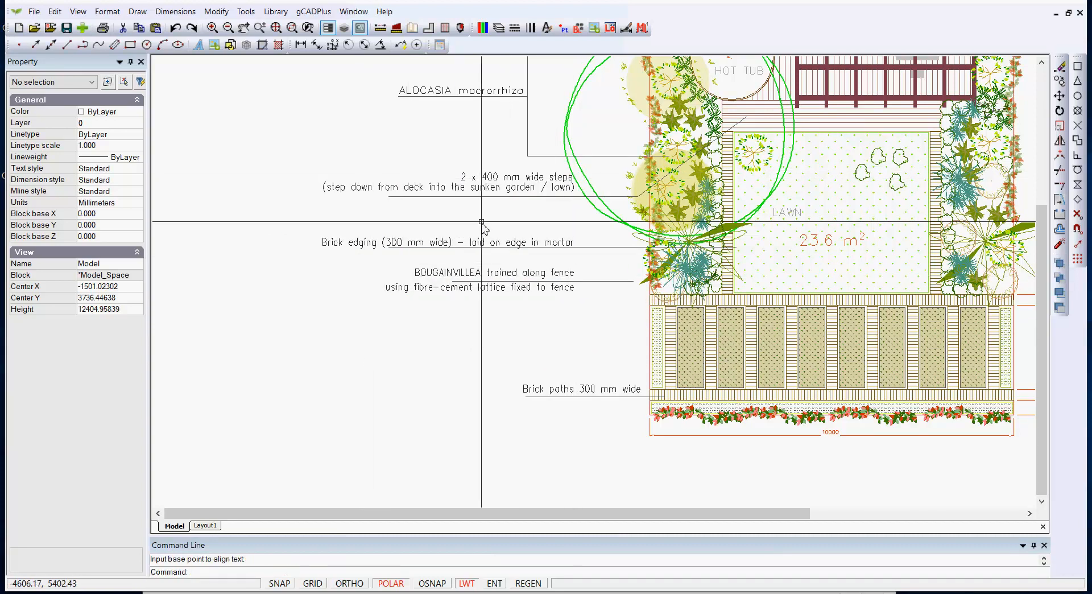
Move the "2 x 400 mm wide steps" text back horizontally to sit above the start of its second note line
click(495, 180)
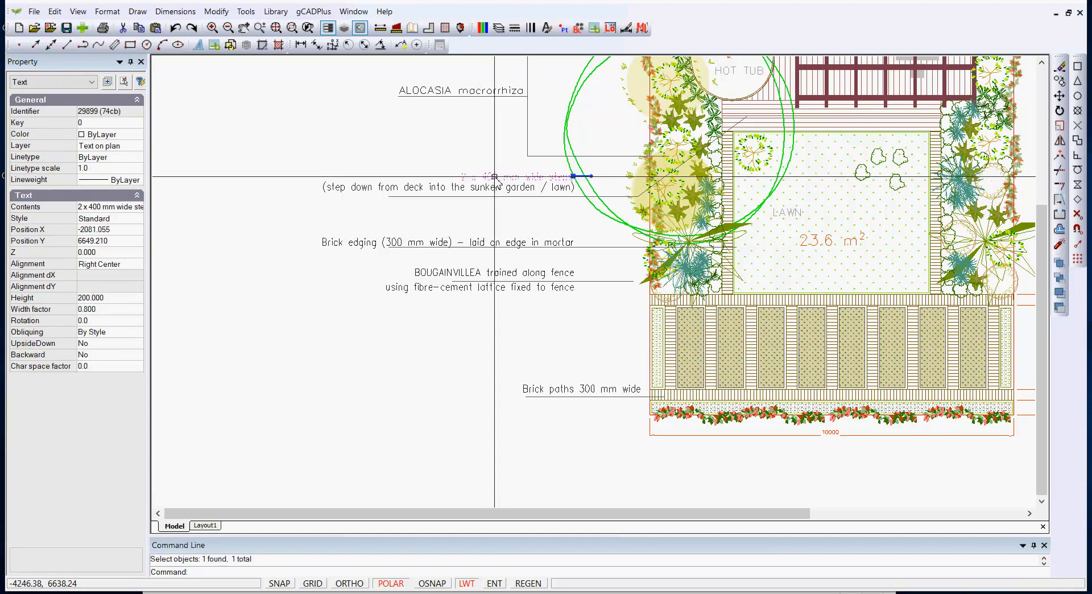
click(574, 177)
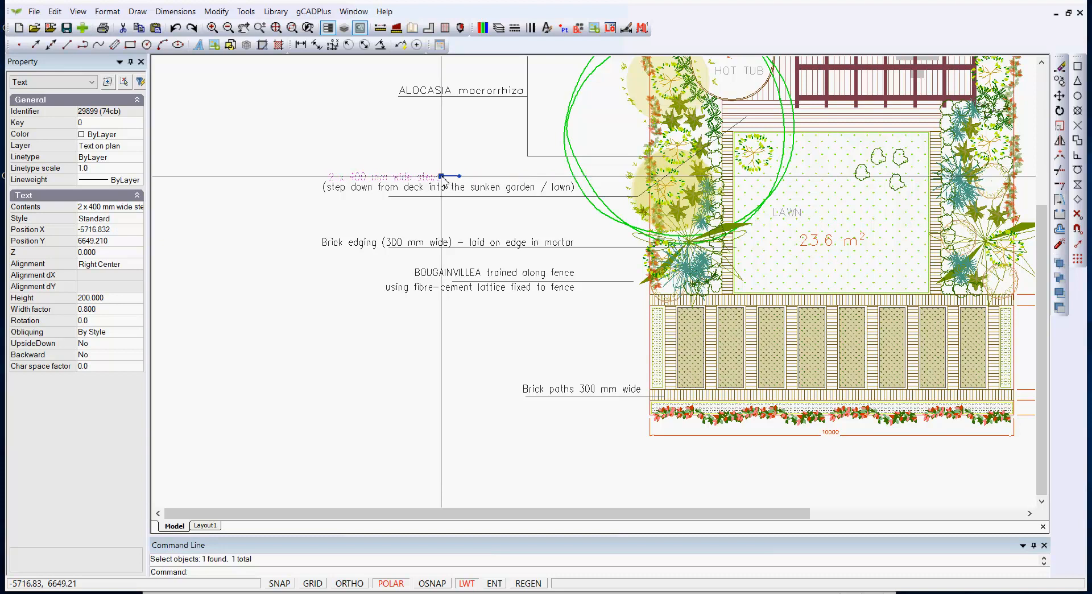
click(442, 176)
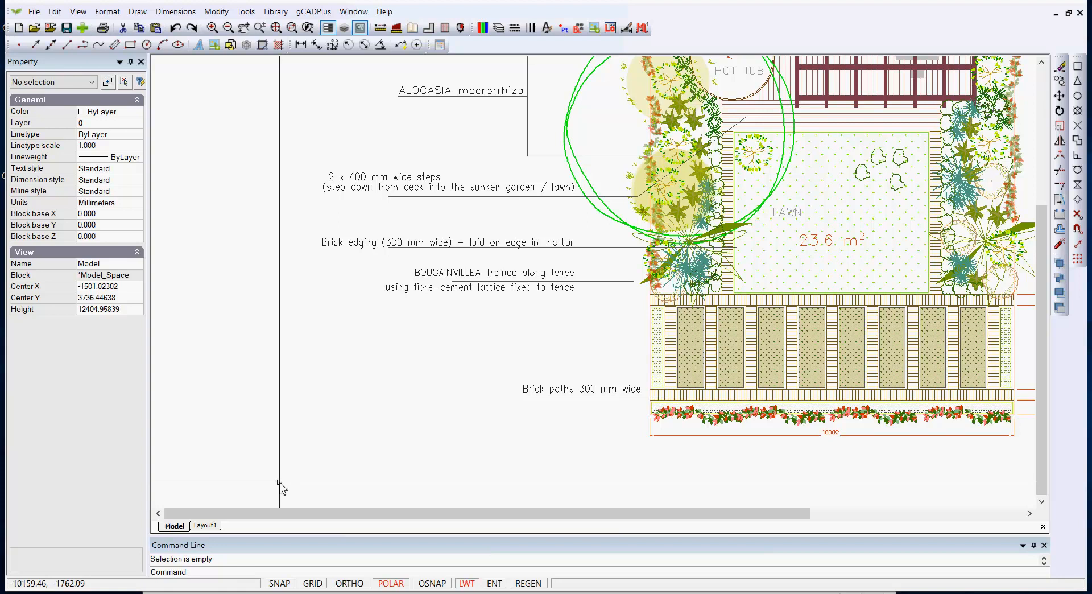
Stretch the left ends of the steps, brick edging and bougainvillea leader lines horizontally to run farther under their notes
click(400, 197)
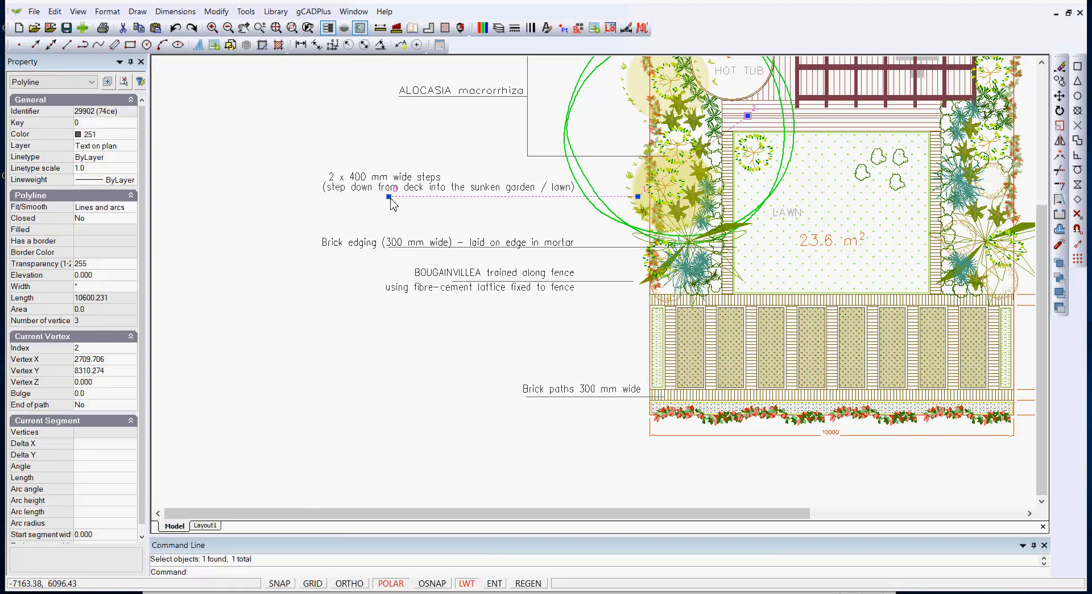
click(389, 196)
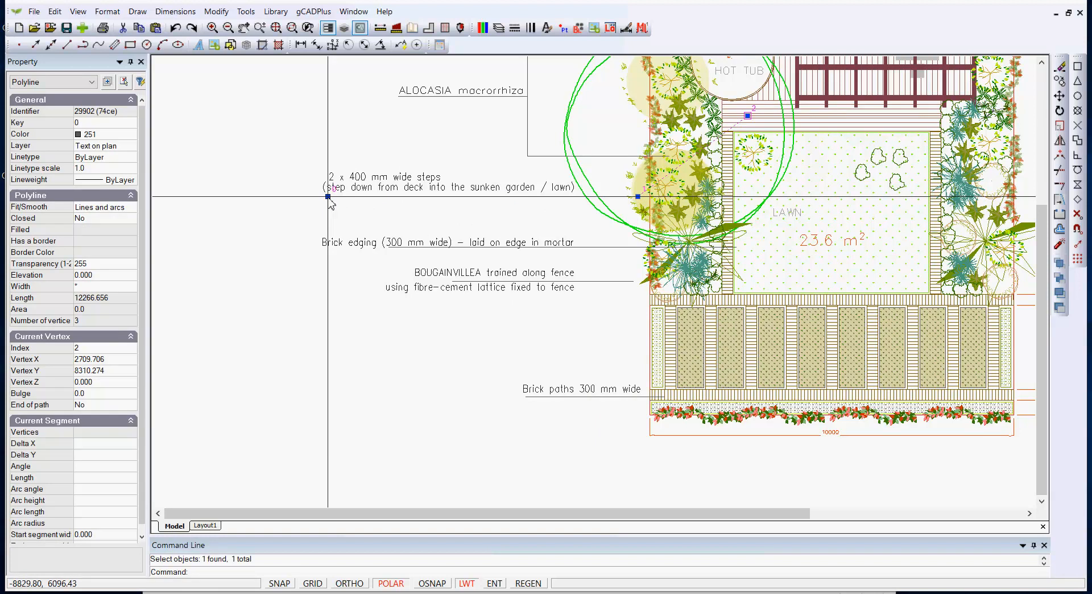
key(Escape)
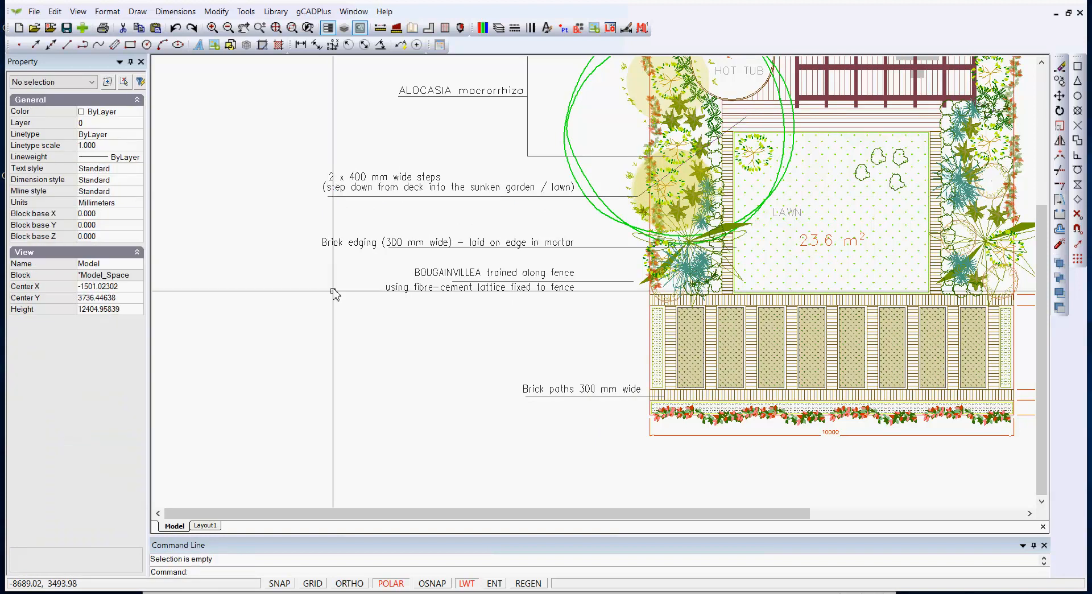
click(404, 247)
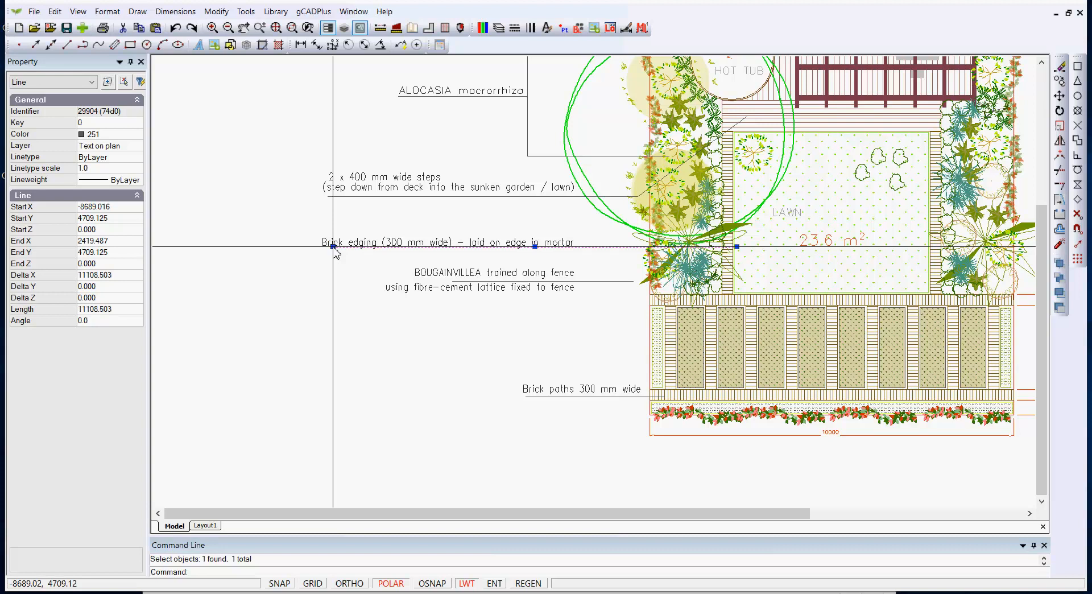
key(Escape)
click(462, 281)
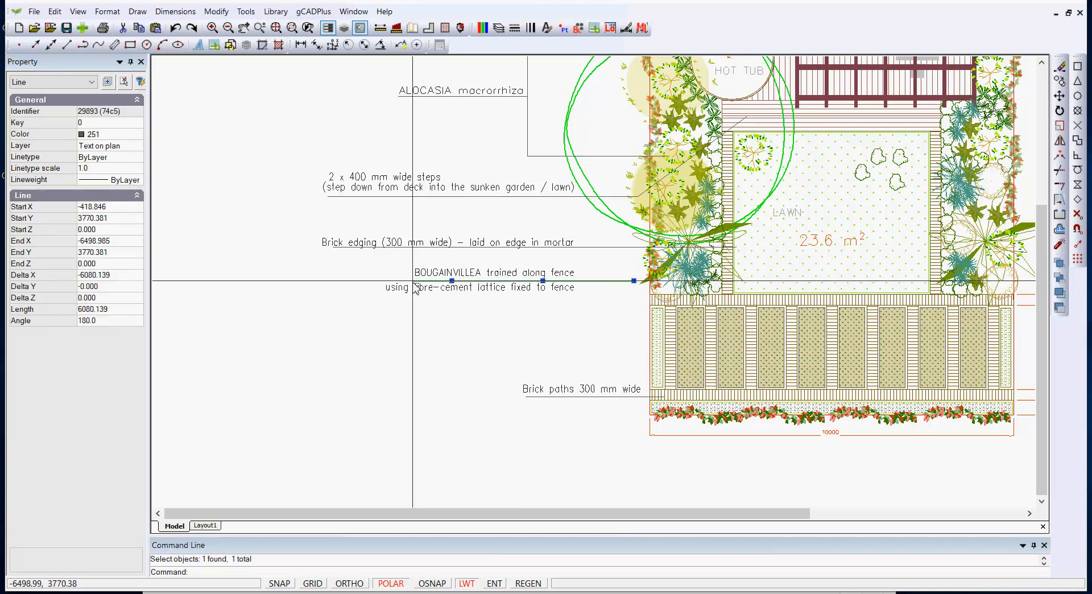
key(Escape)
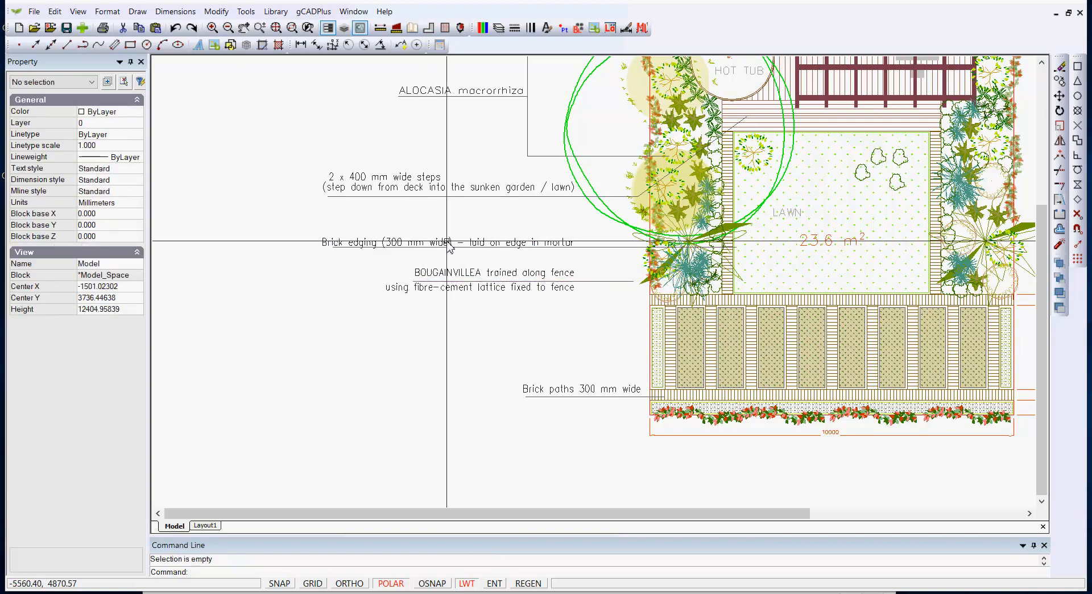
Move the "Brick edging (300 mm wide)" note slightly upward, clear of its leader line
click(449, 243)
right_click(449, 242)
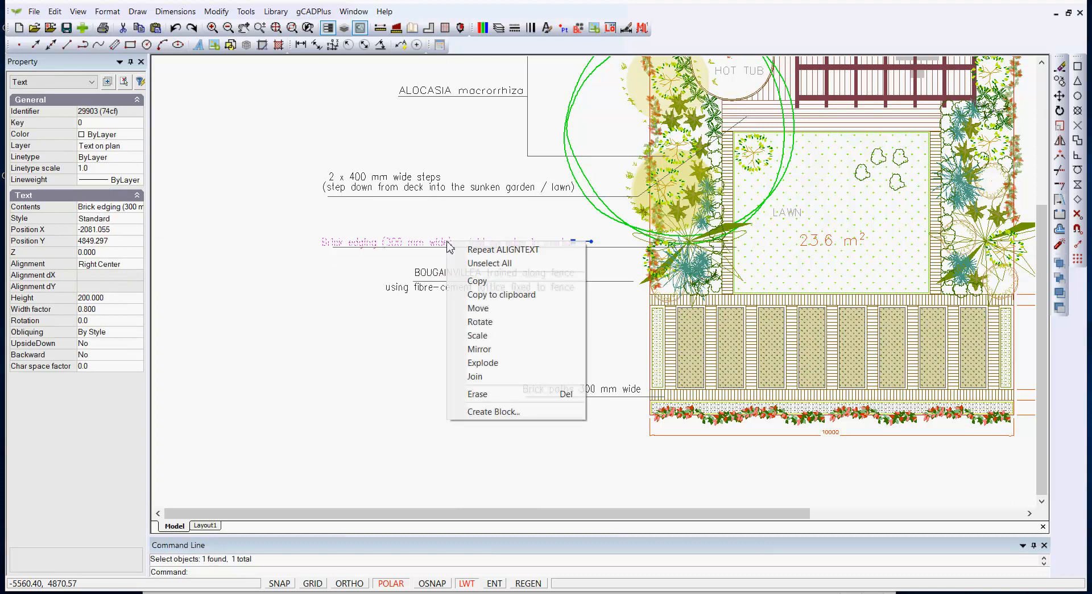
click(479, 308)
click(575, 242)
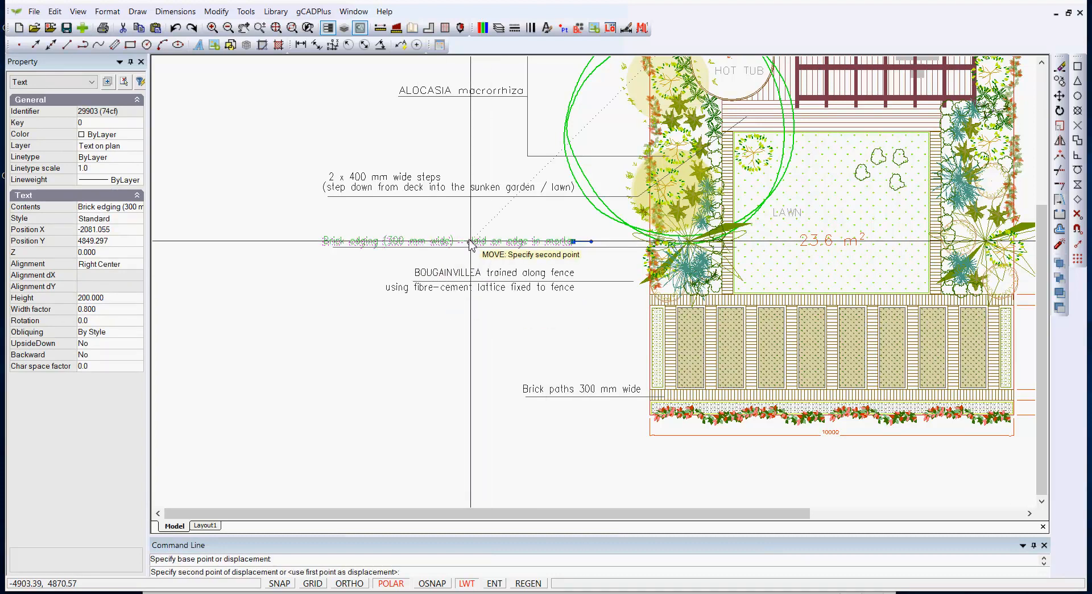
key(Escape)
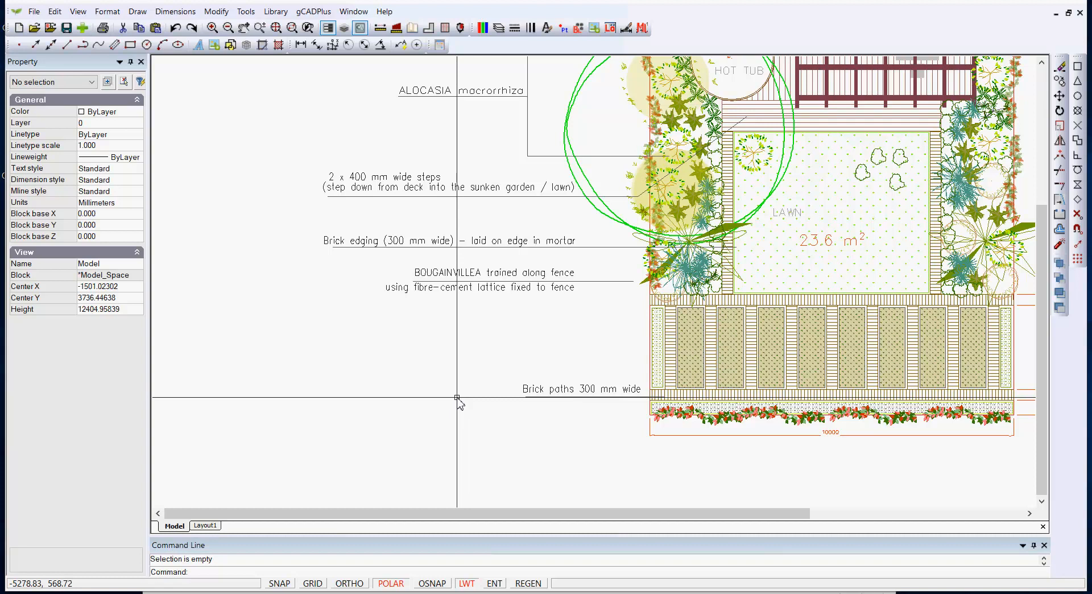
Switch to Layout1 and review the drawing's layers in the Layer Properties Manager
click(217, 526)
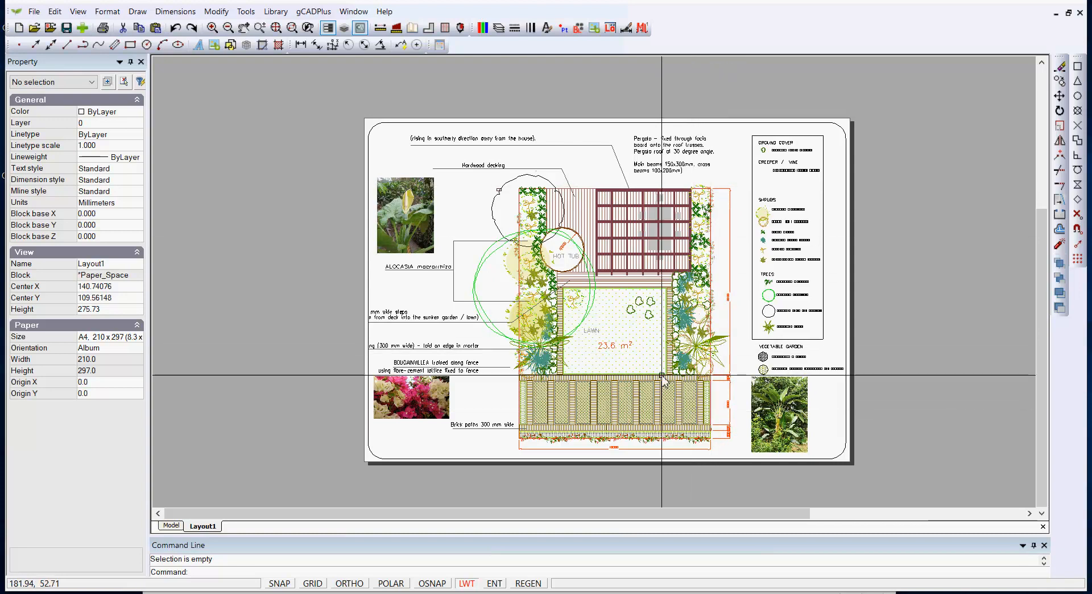
click(498, 29)
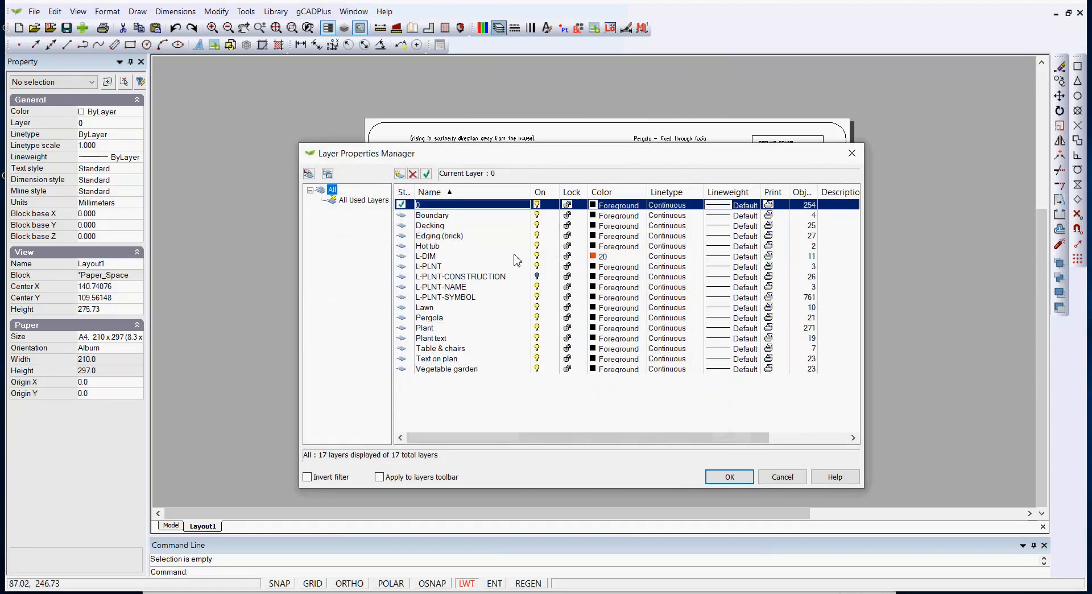
click(730, 478)
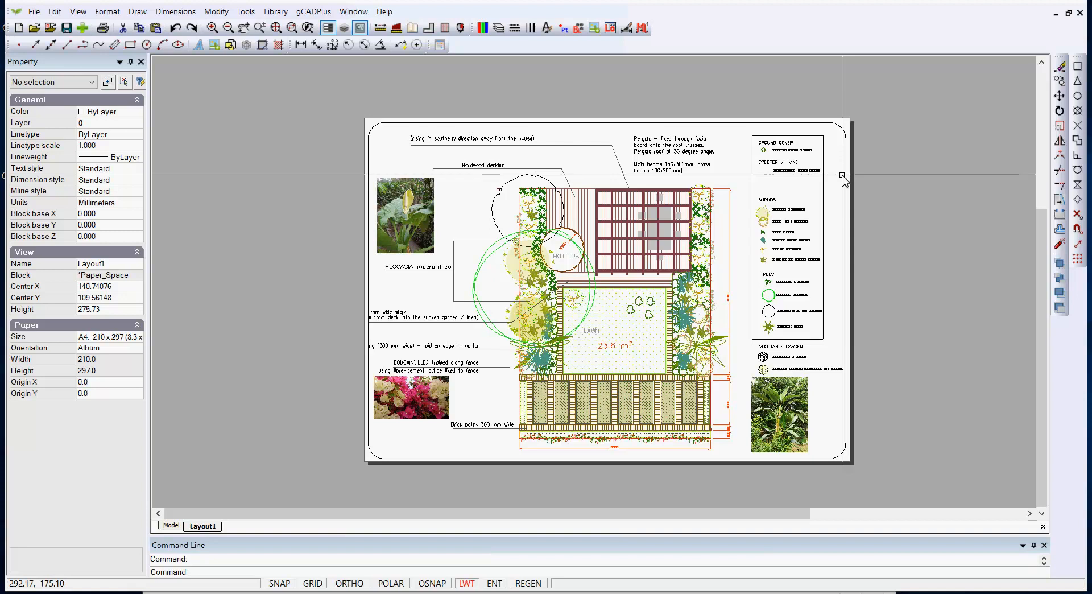
Select the Layout1 viewport without the border rectangle and freeze the L-DIM layer in that viewport
drag(868, 181, 833, 162)
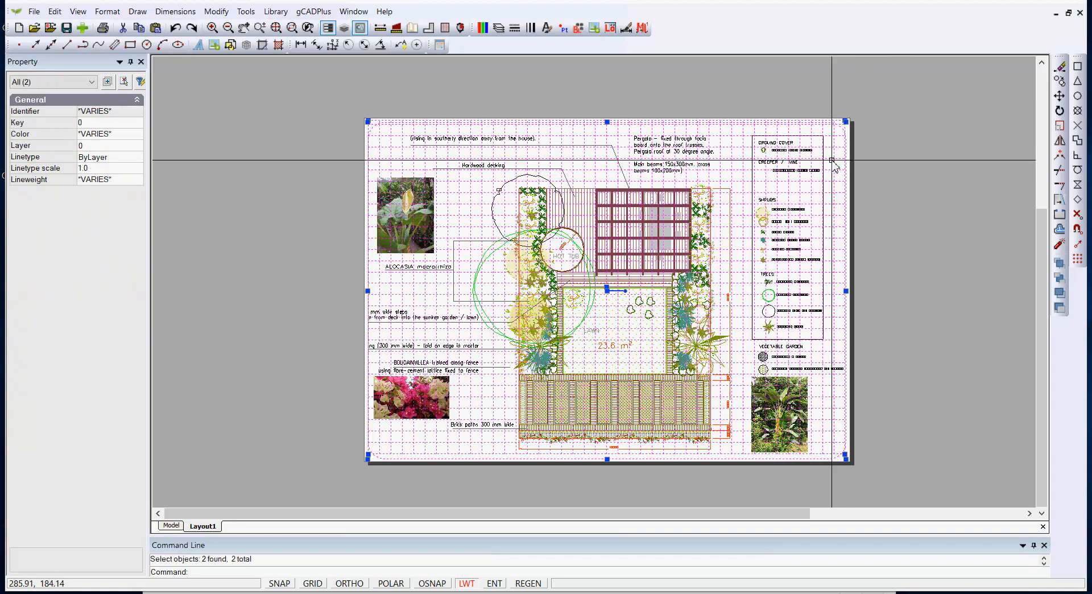
scroll(809, 121, up, 2)
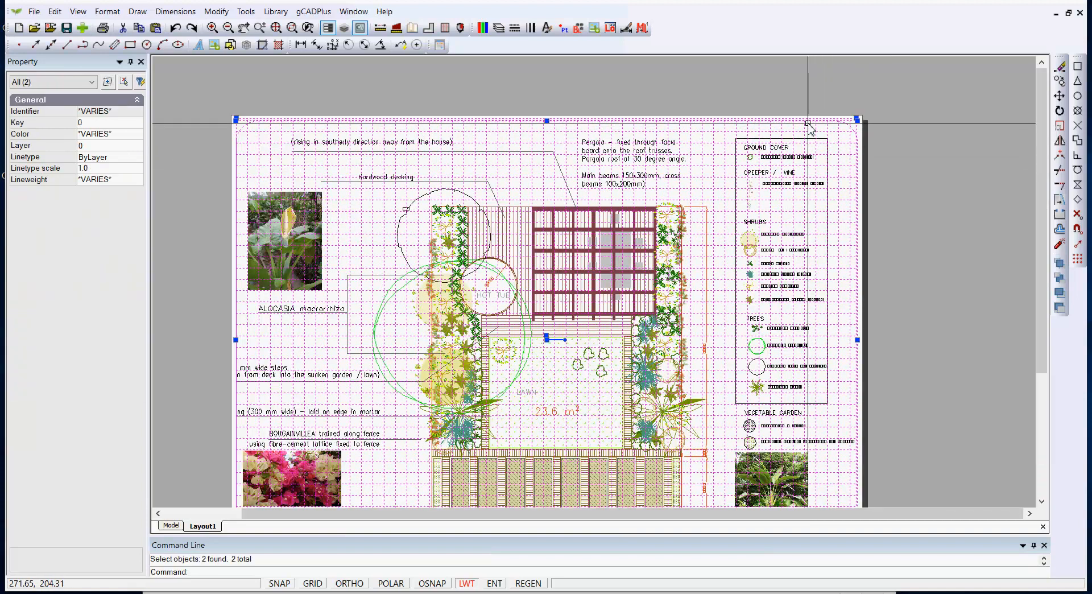
scroll(891, 165, up, 1)
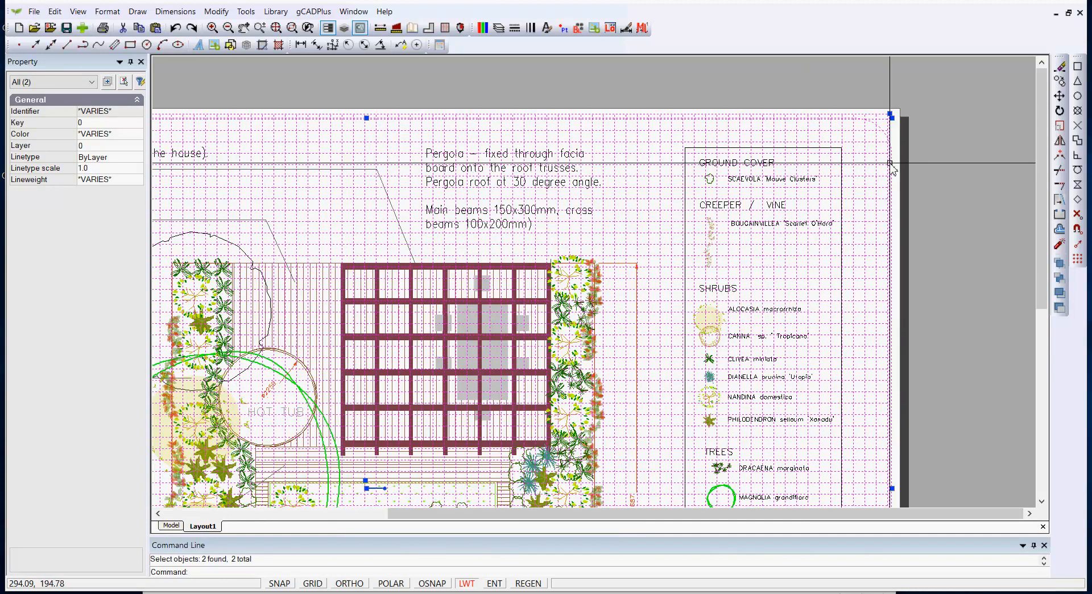
click(94, 86)
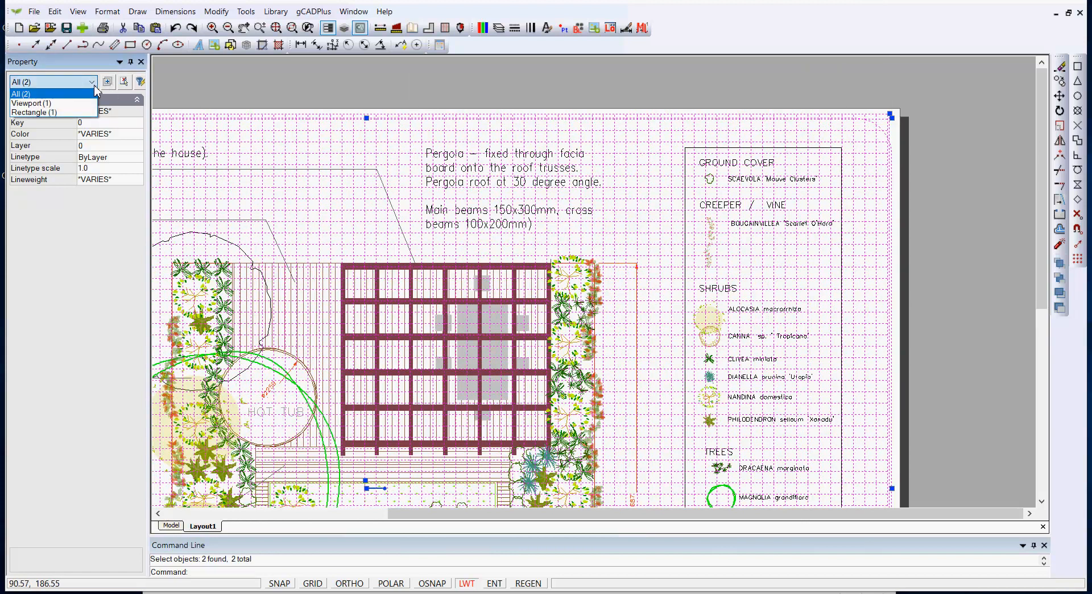
click(464, 76)
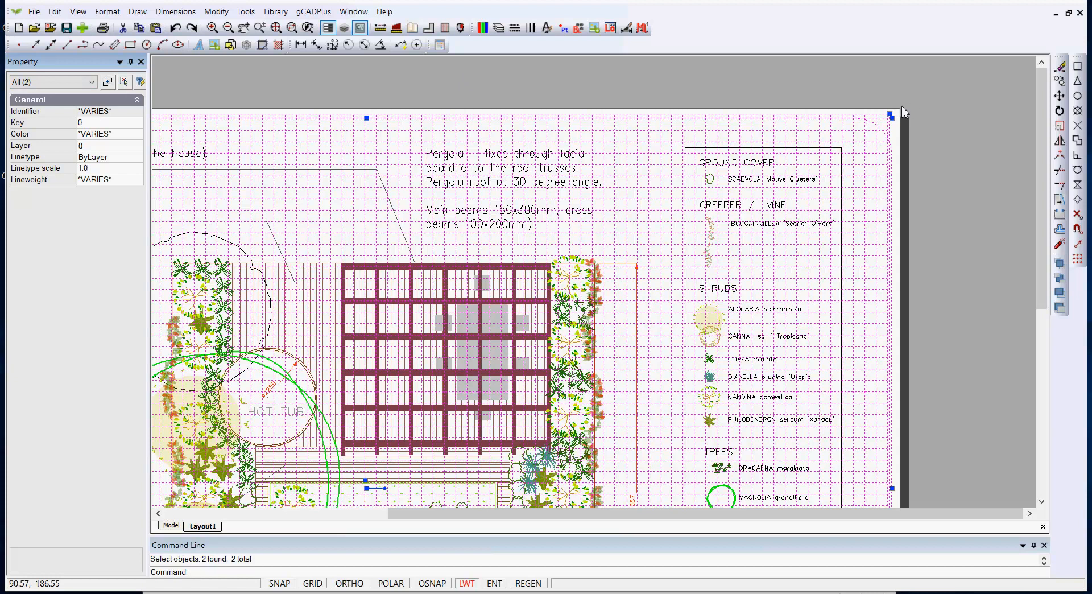
click(870, 122)
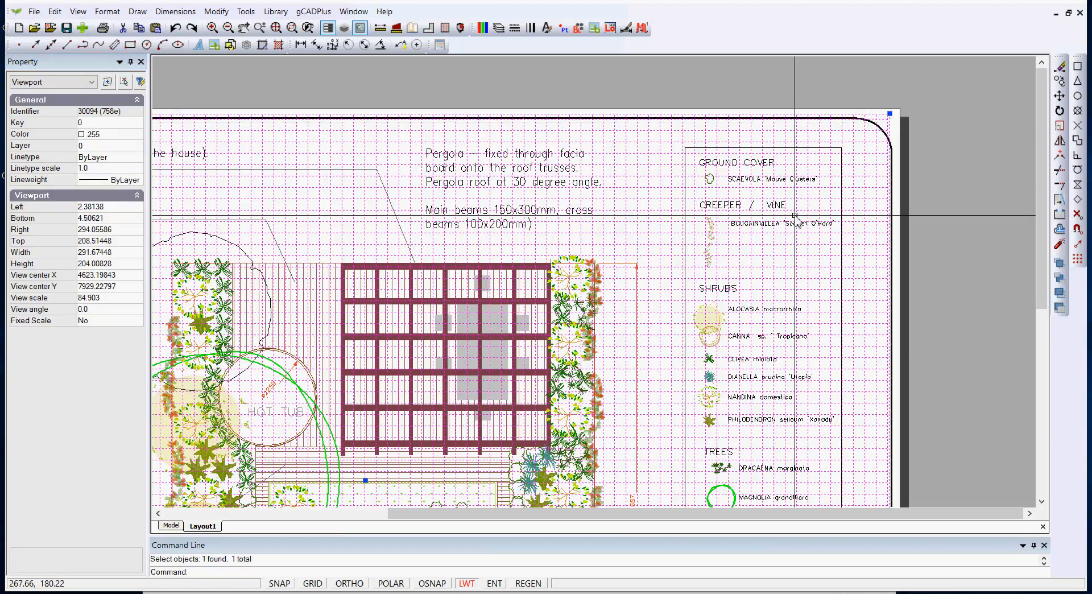
scroll(772, 261, down, 2)
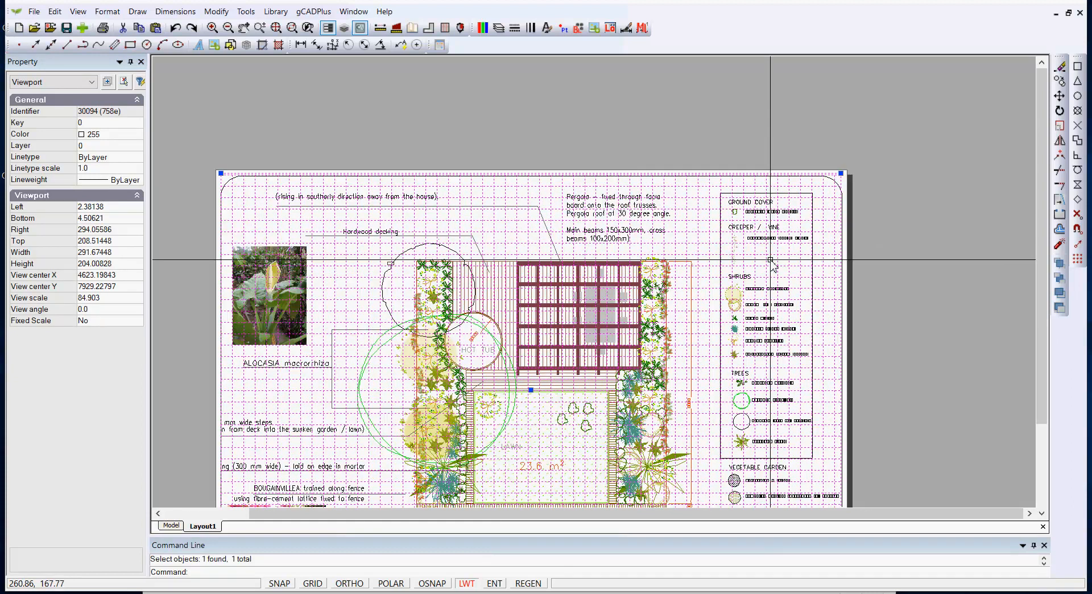
right_click(843, 188)
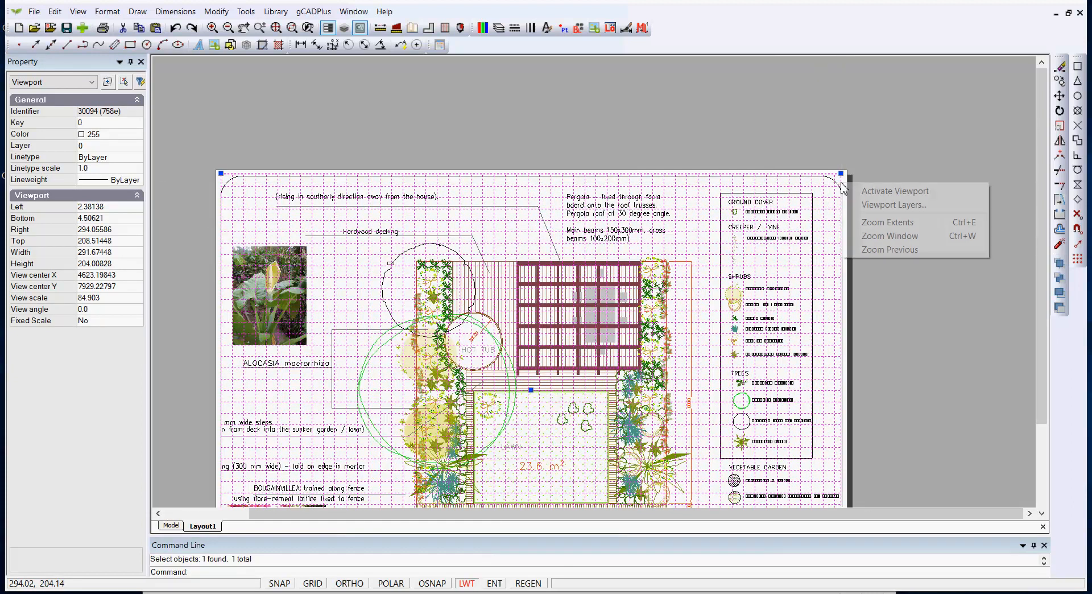
click(876, 206)
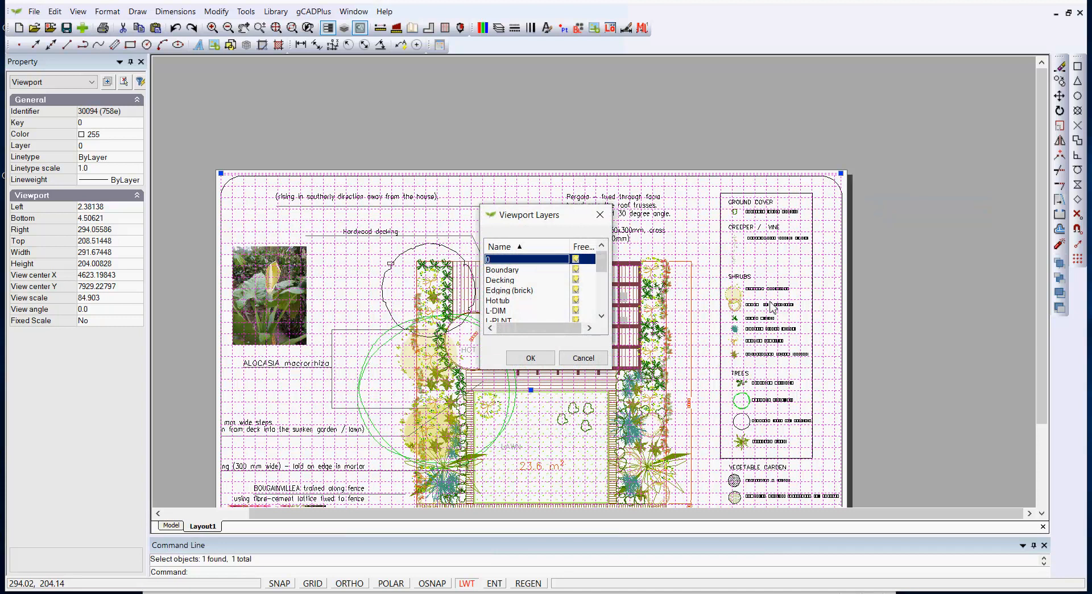
click(575, 313)
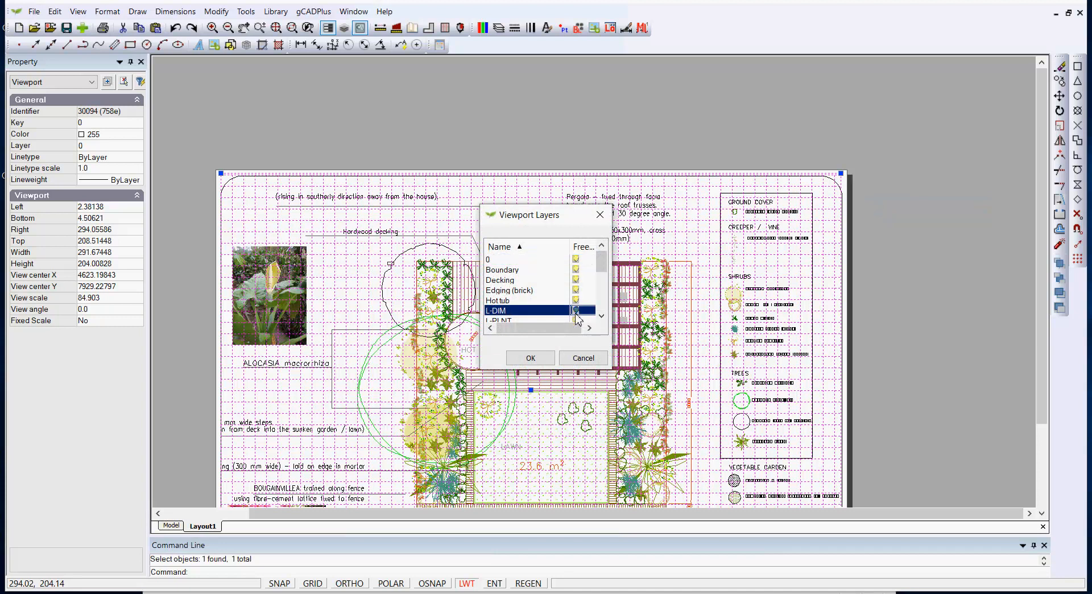
click(531, 358)
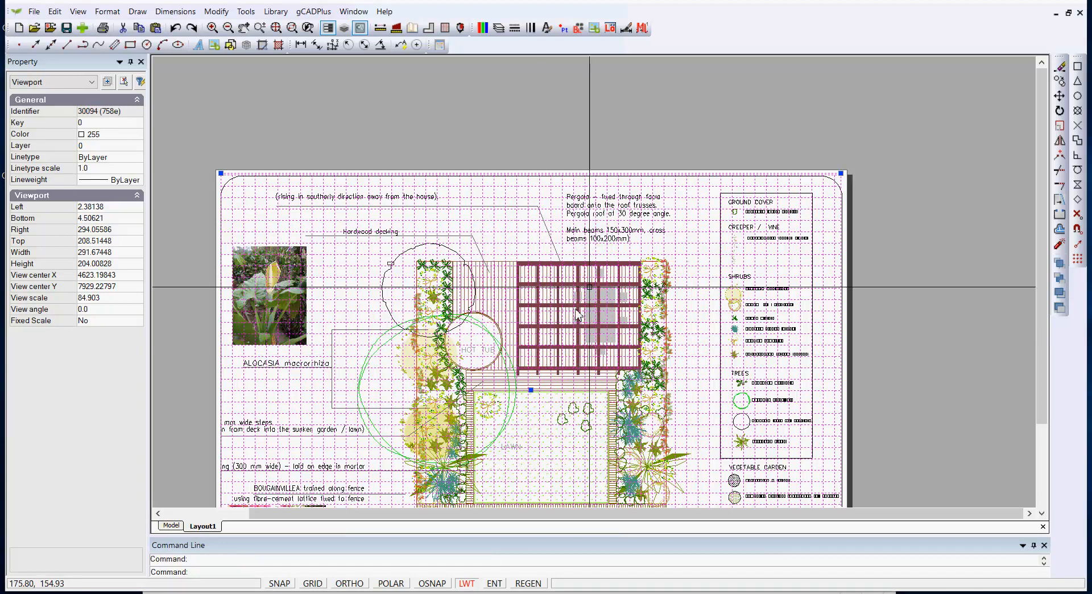
Clear the viewport selection and examine the steps, brick edging and bougainvillea notes along the left border of the Layout1 sheet
right_click(714, 83)
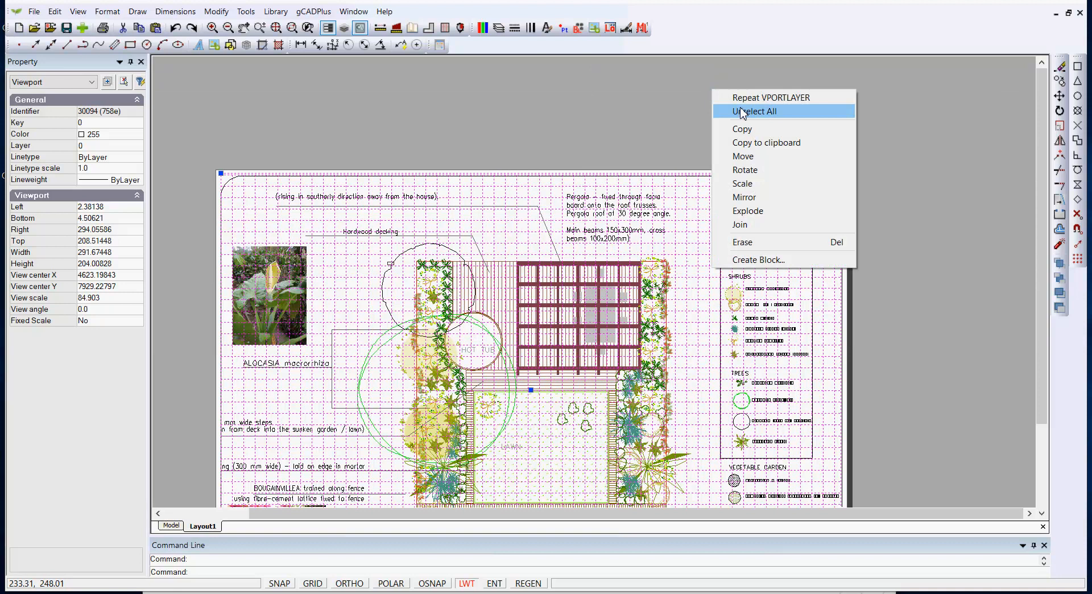
click(739, 106)
middle_drag(722, 345, 718, 202)
scroll(721, 207, down, 2)
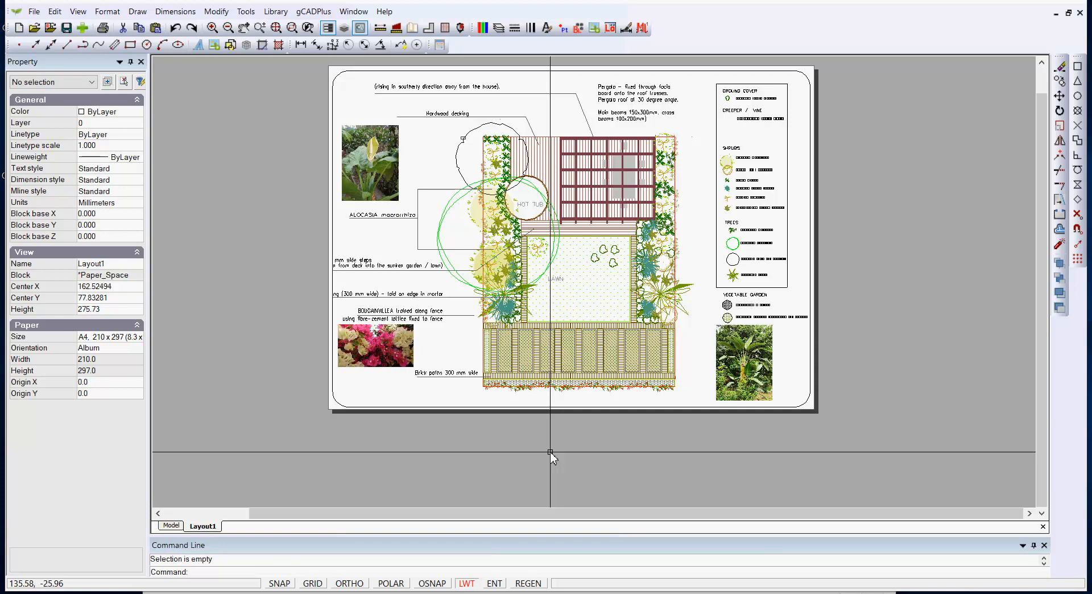
scroll(359, 297, up, 1)
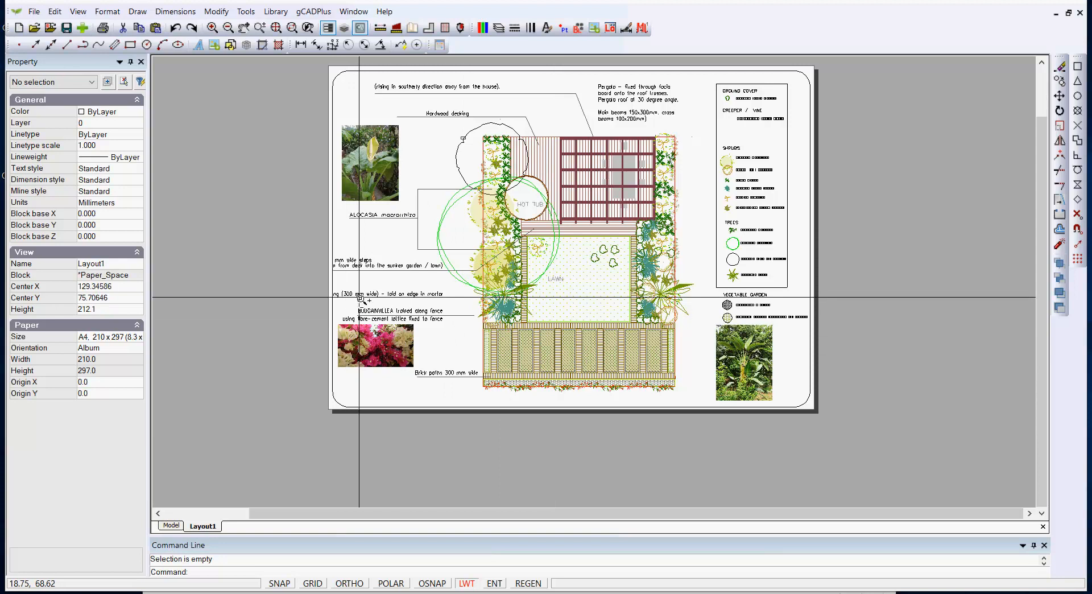
scroll(359, 297, up, 2)
scroll(359, 295, up, 1)
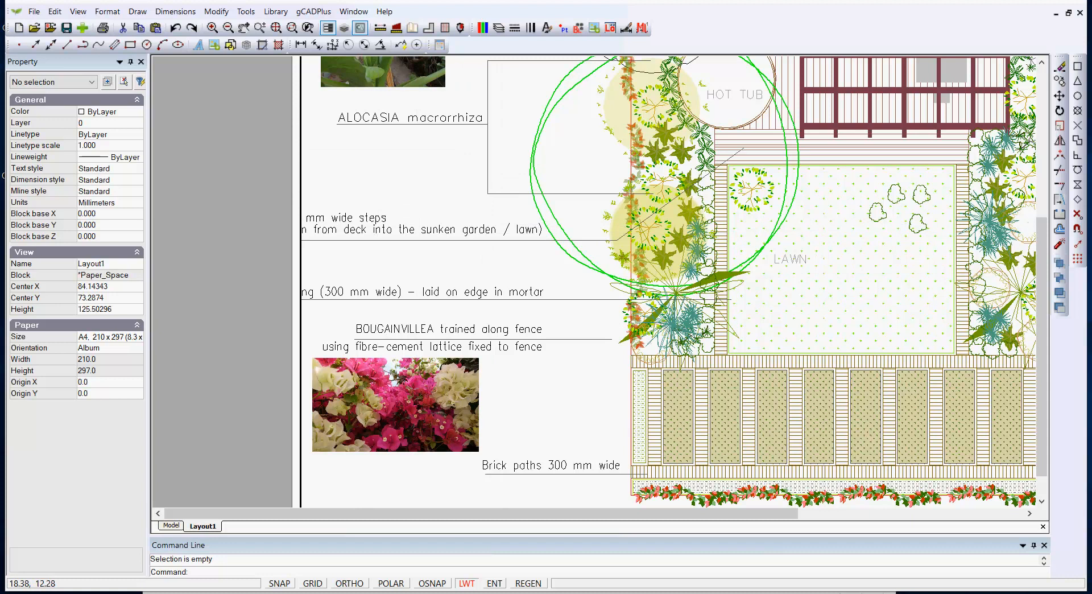
In model space, move the five text lines of the steps, brick edging and bougainvillea notes about 930 mm horizontally to the right
click(173, 526)
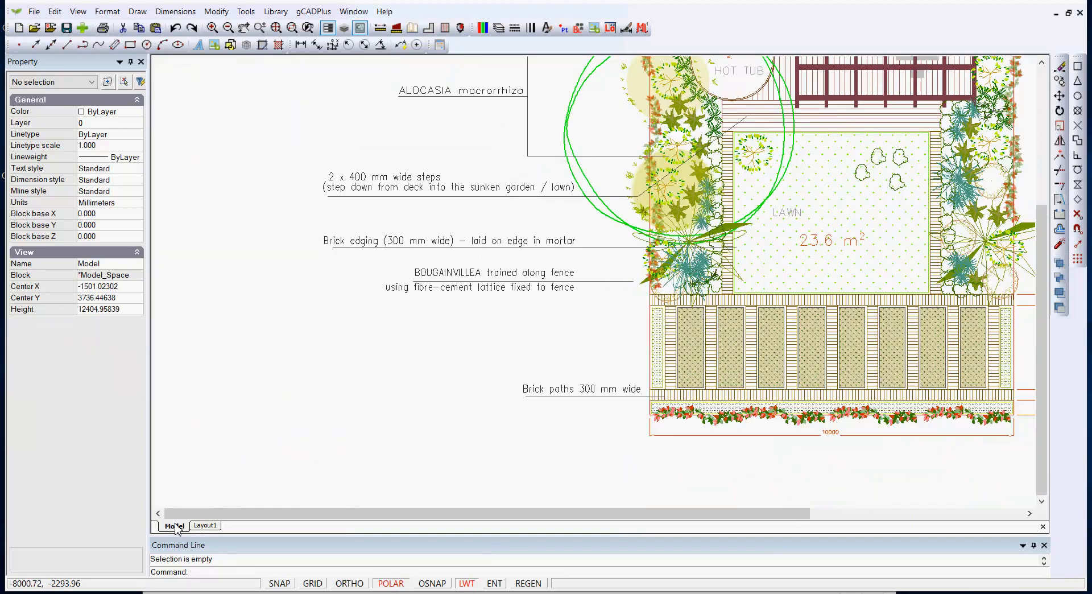
click(429, 275)
click(407, 287)
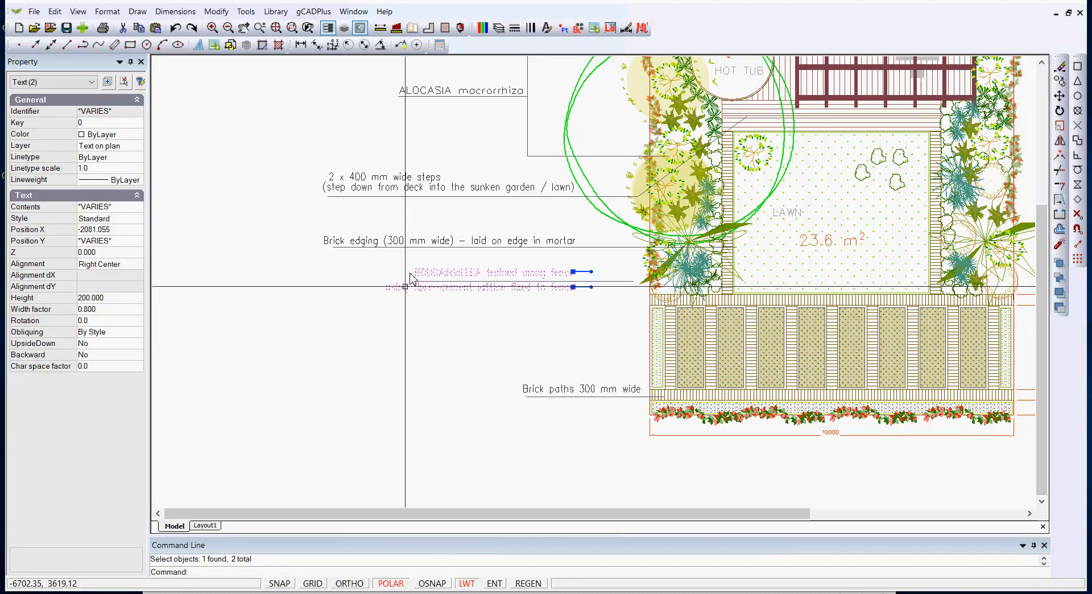
click(408, 241)
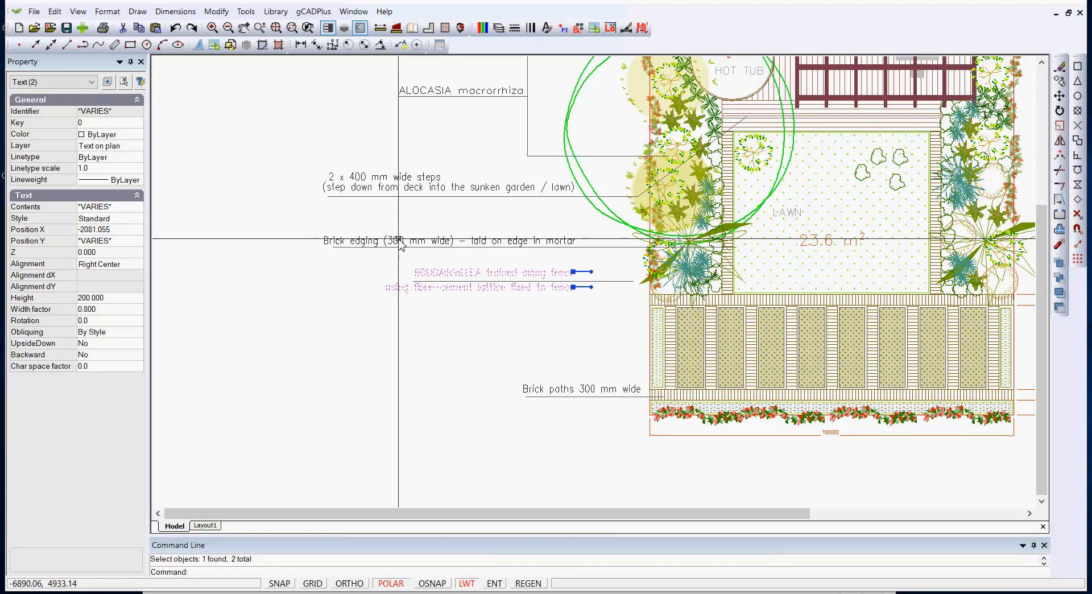
click(416, 188)
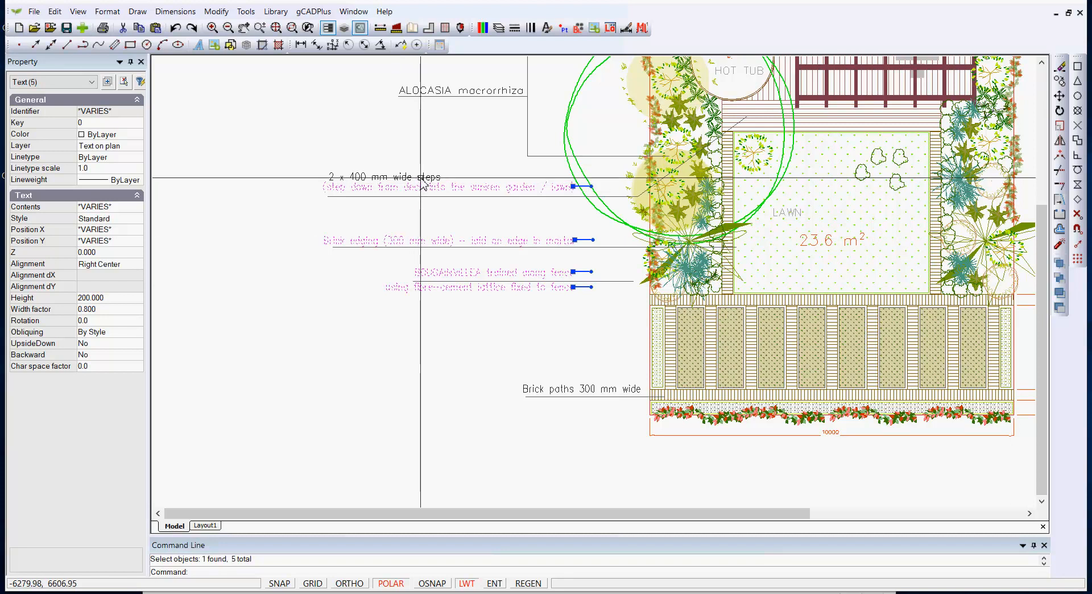
right_click(394, 210)
click(440, 276)
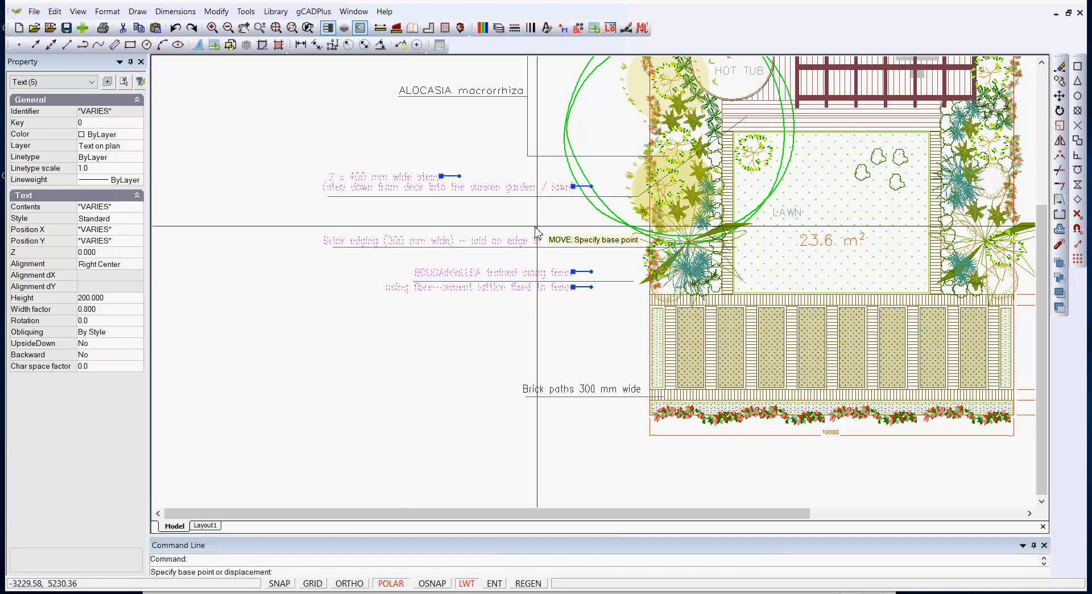
click(574, 186)
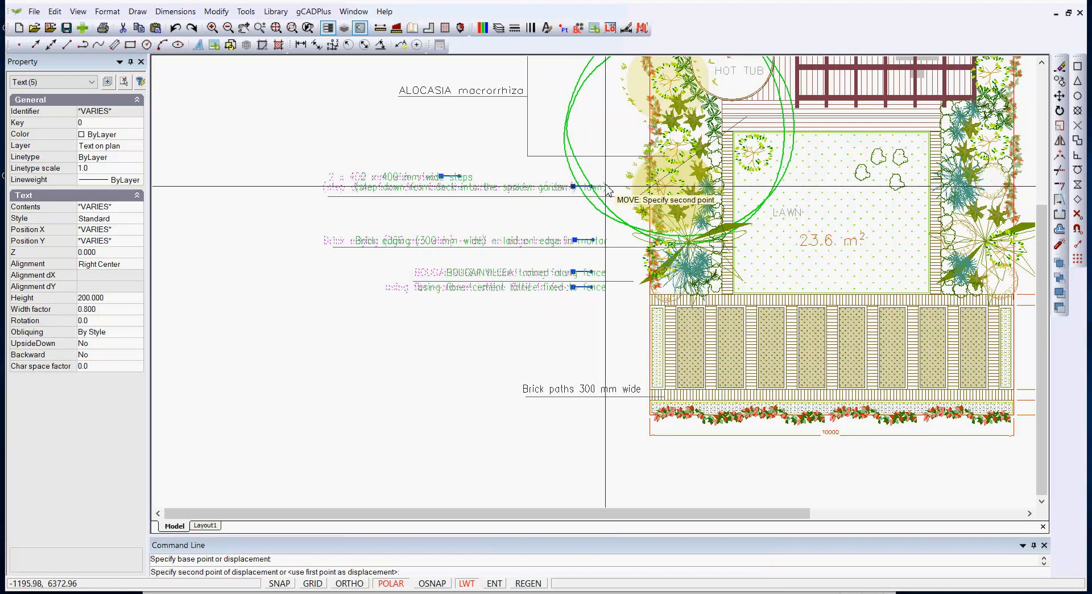
click(607, 186)
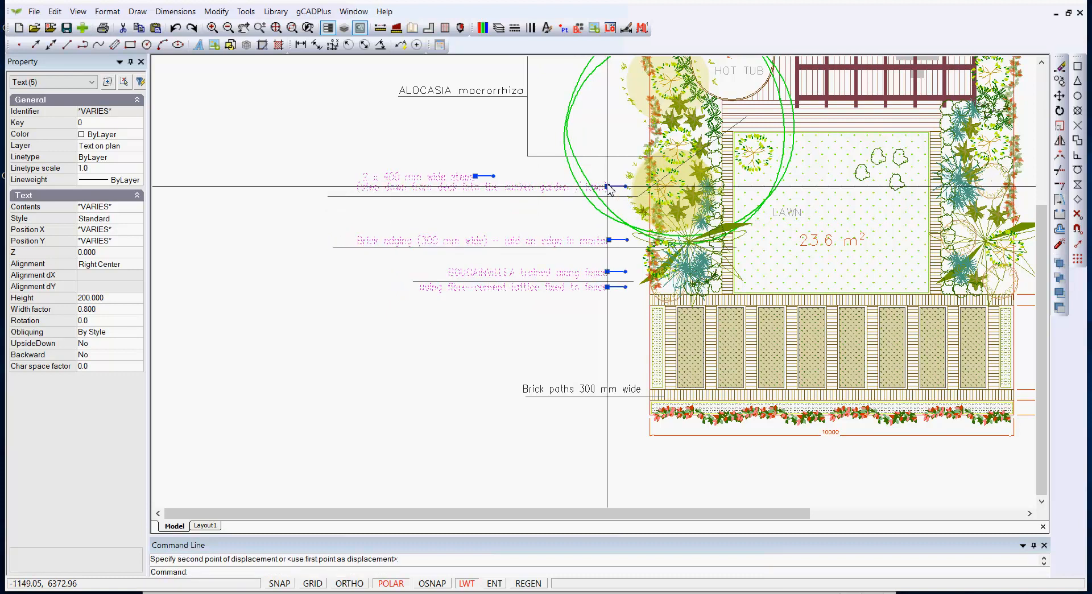
key(Escape)
Shorten the left ends of the steps and brick edging leader lines horizontally to the left edges of their notes
click(335, 197)
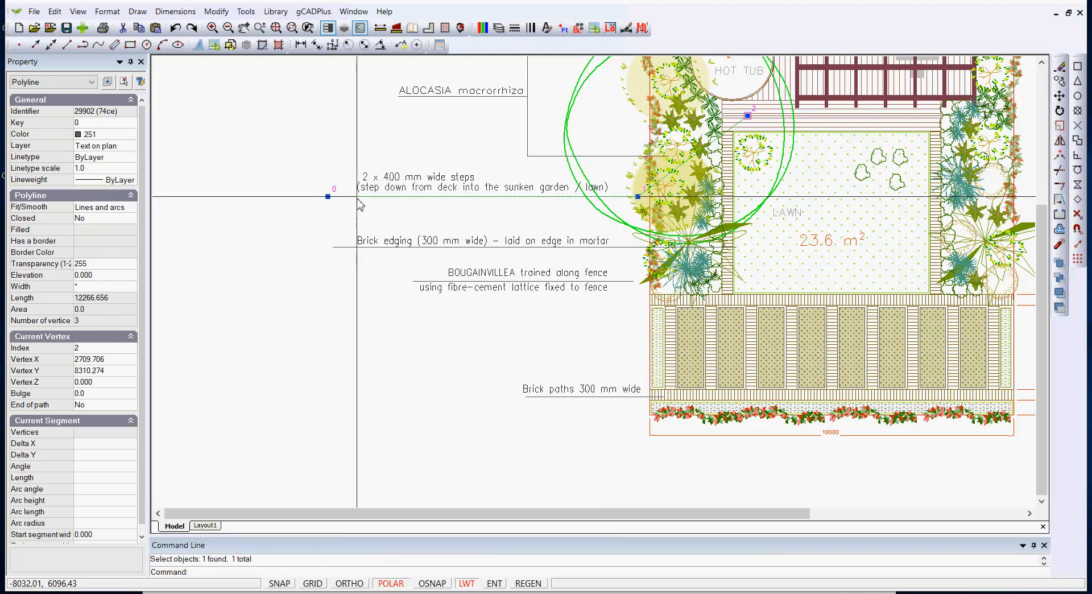
key(Escape)
click(348, 246)
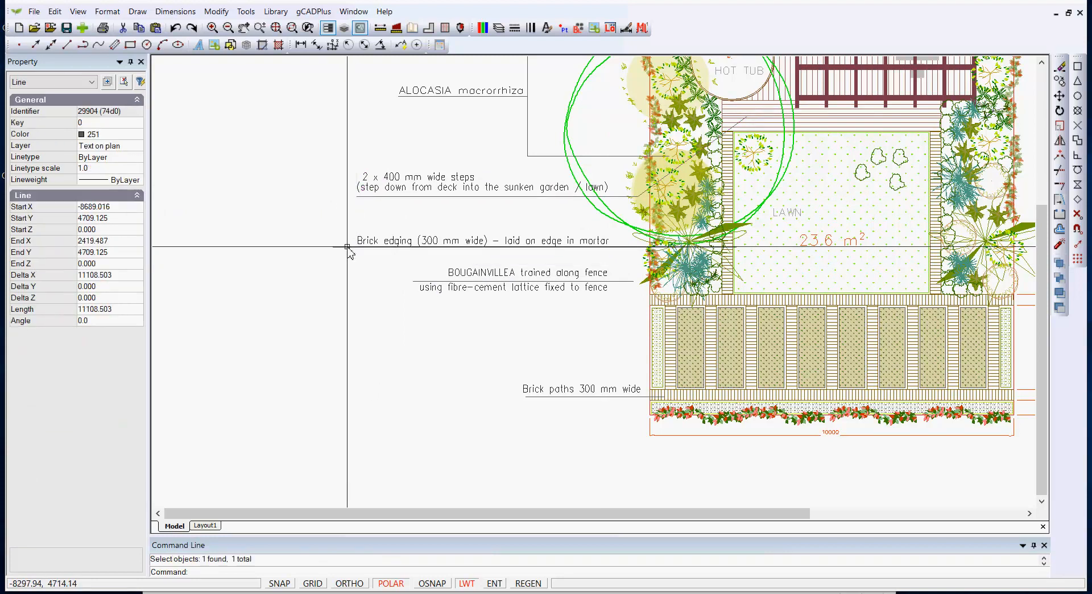
click(333, 247)
click(355, 246)
key(Escape)
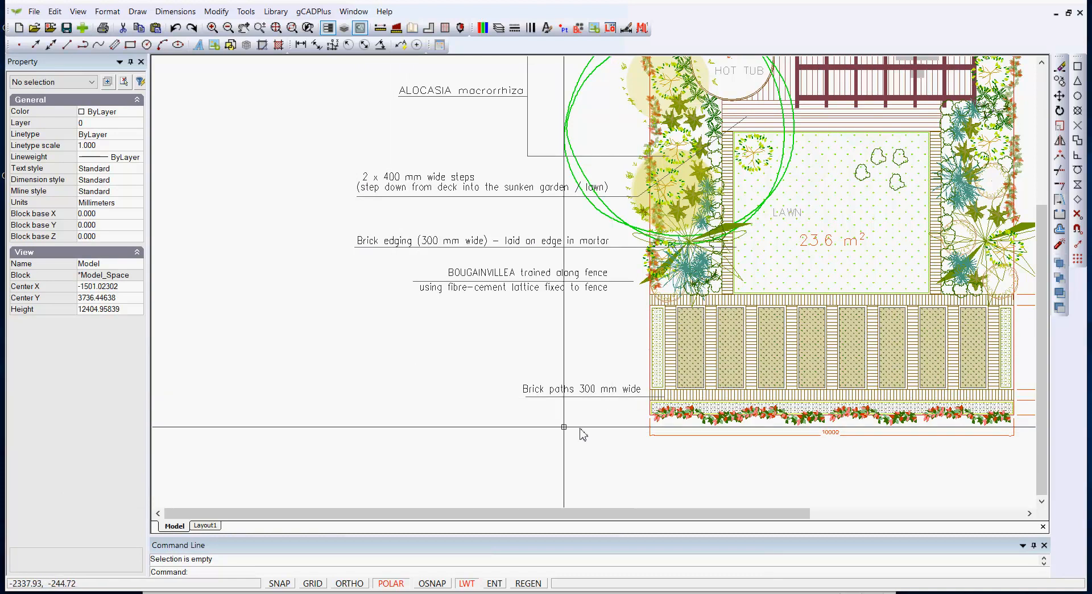
Check the notes in Layout1 and move their five text lines about 720 mm farther right in model space, towards the planting bed
click(206, 526)
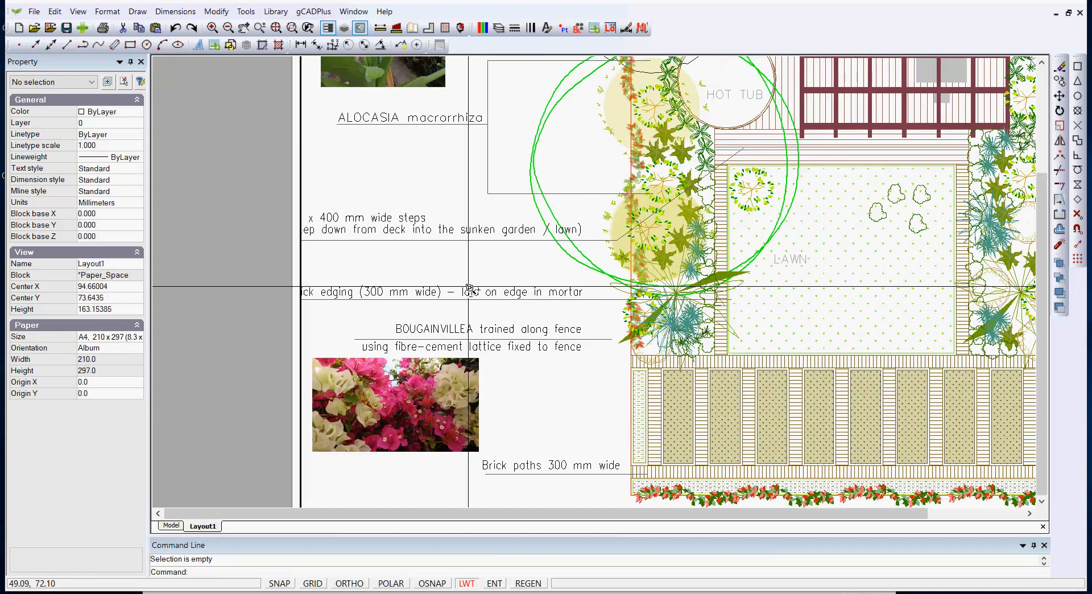
scroll(479, 287, down, 2)
scroll(480, 287, down, 1)
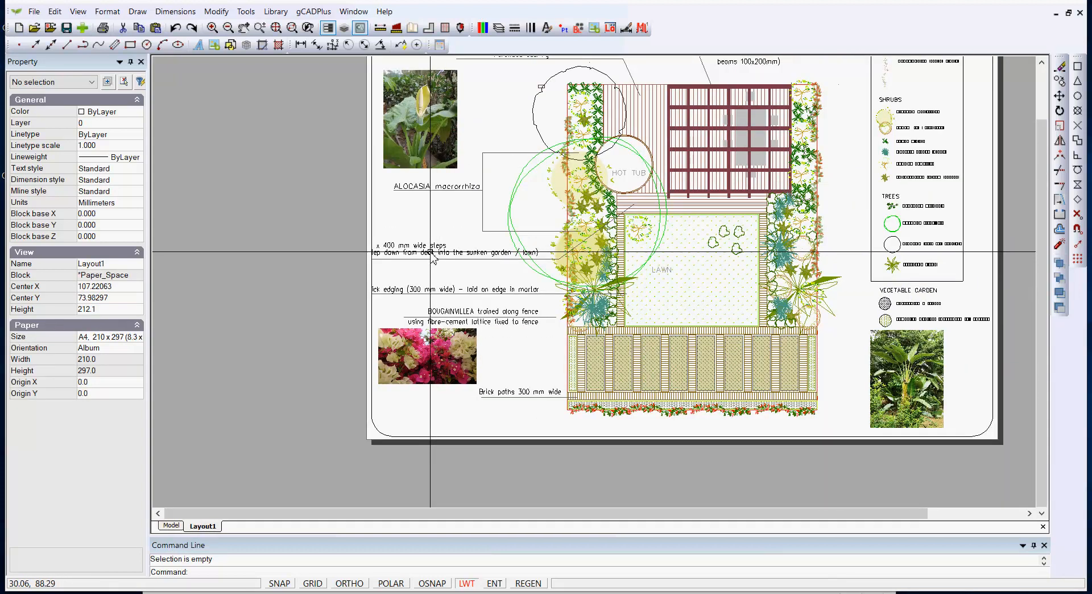
click(171, 525)
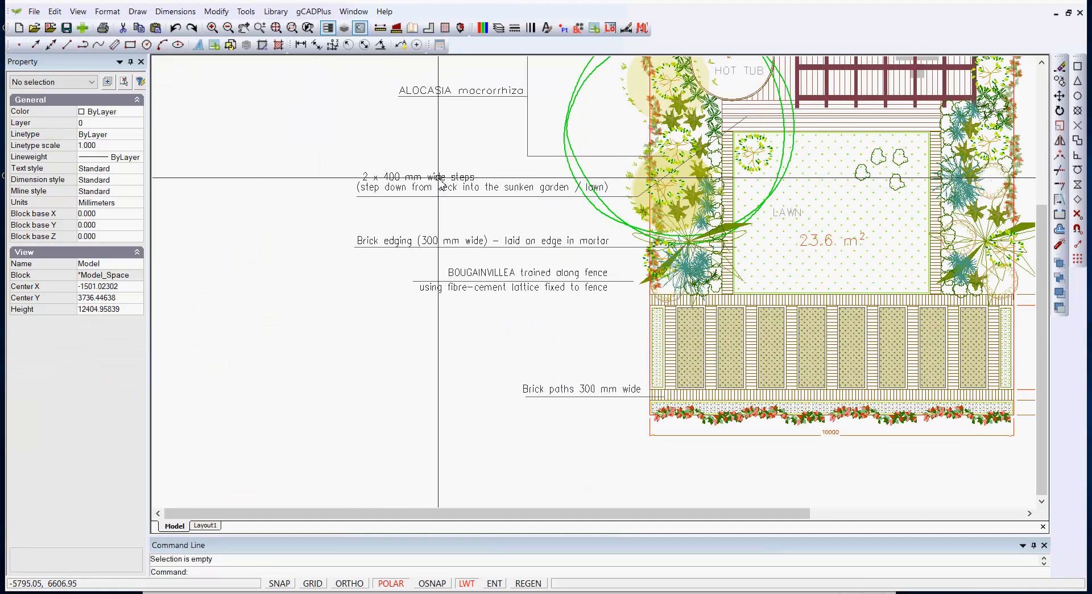
click(432, 178)
click(437, 187)
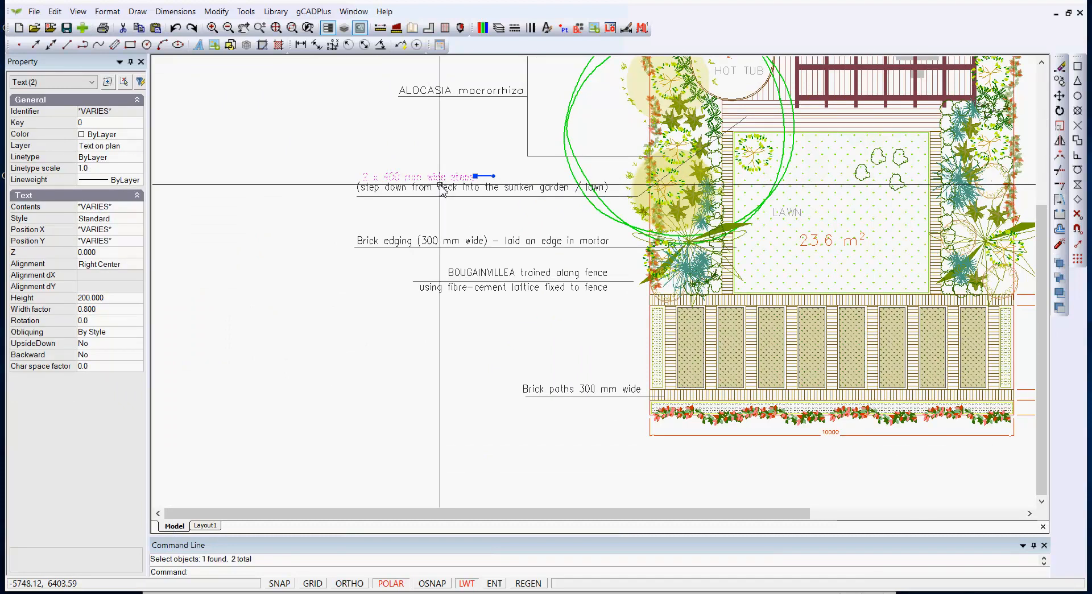
click(459, 244)
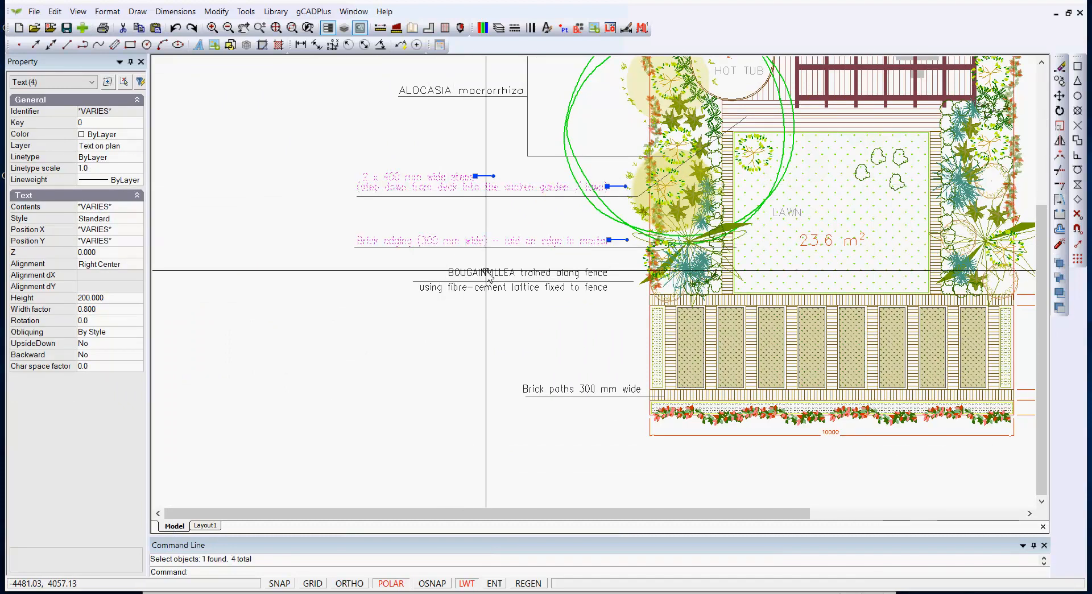
click(485, 273)
right_click(466, 329)
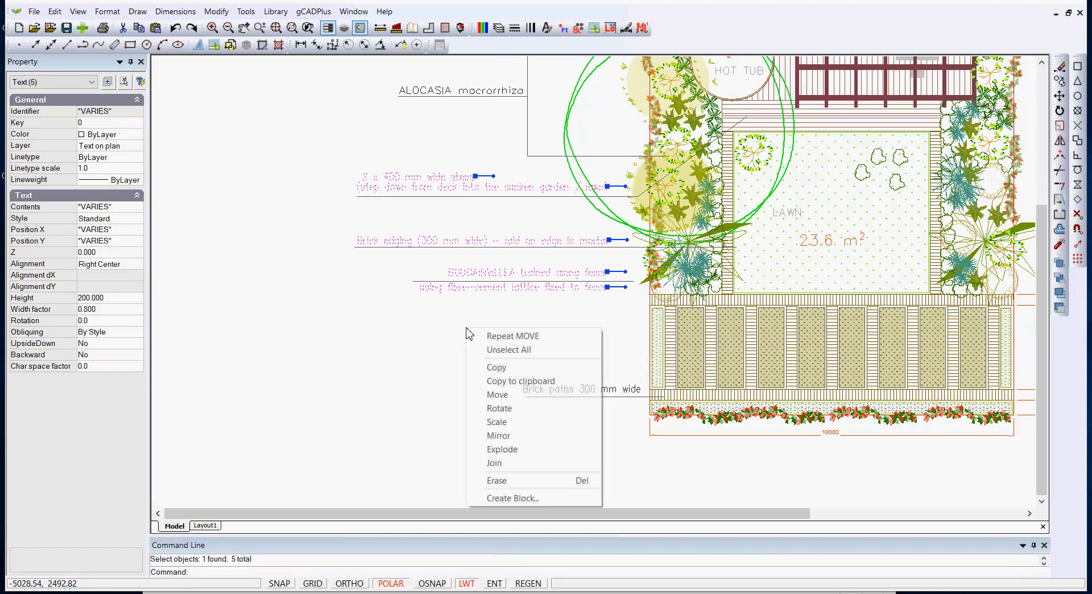
click(524, 393)
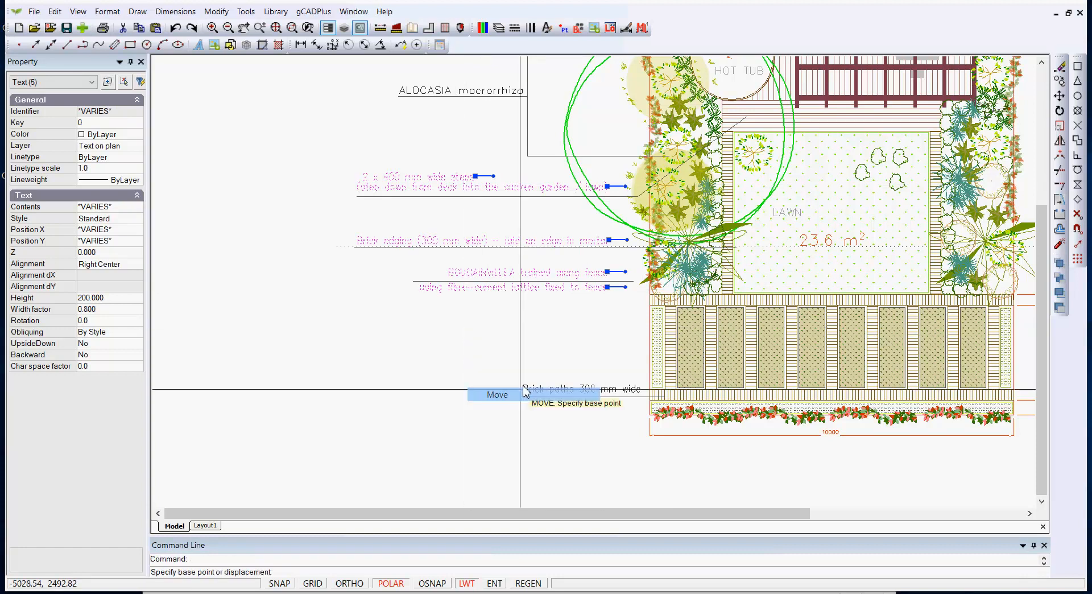
click(609, 189)
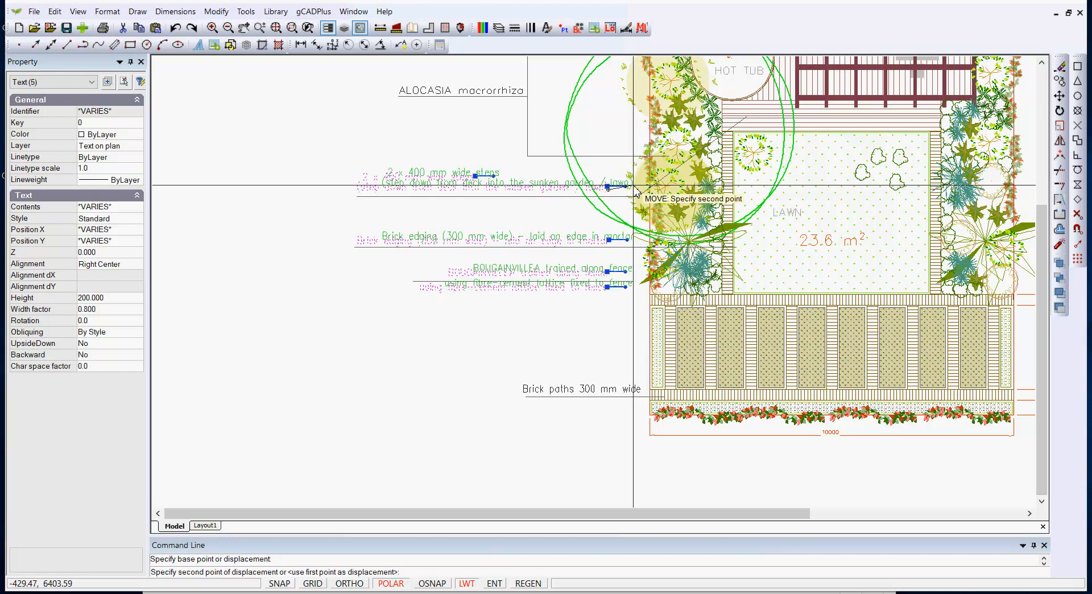
click(636, 193)
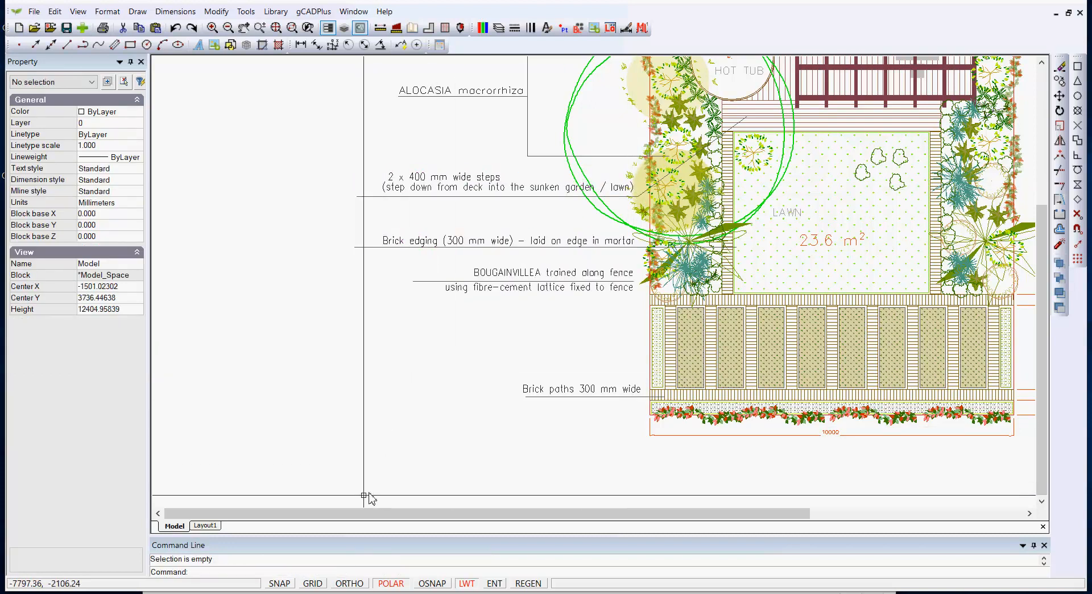
Recheck Layout1 and shorten the left ends of the brick edging and steps leader lines in model space to start just before their notes
click(219, 525)
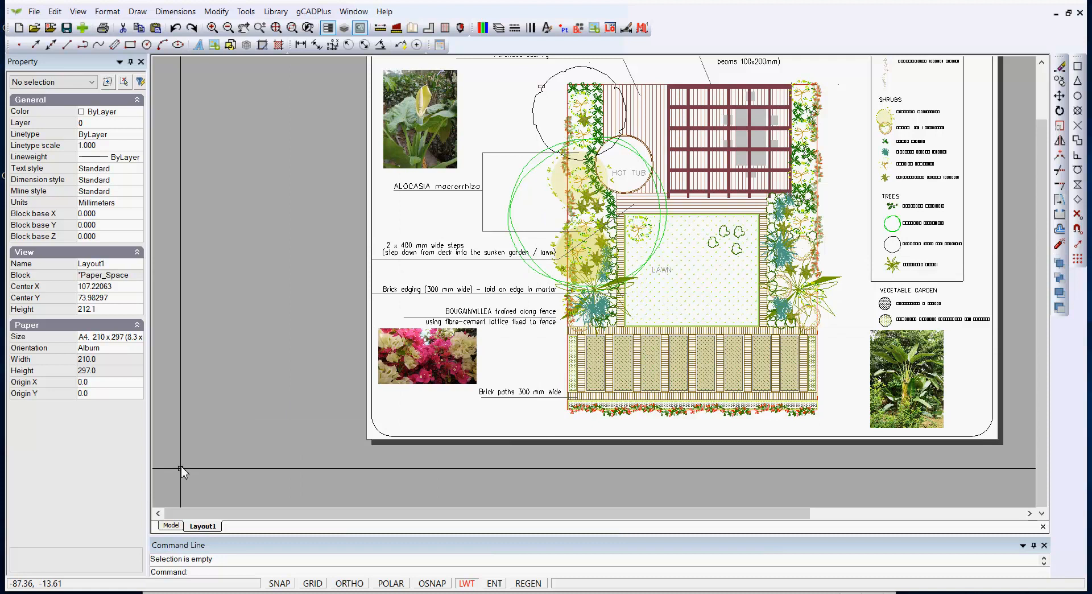
click(171, 525)
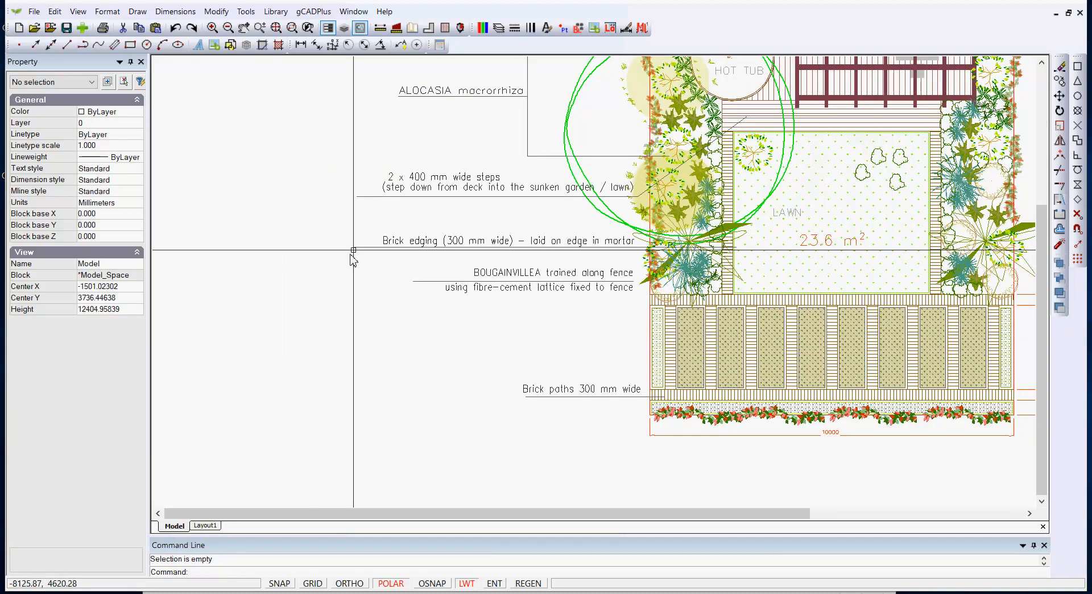
click(357, 247)
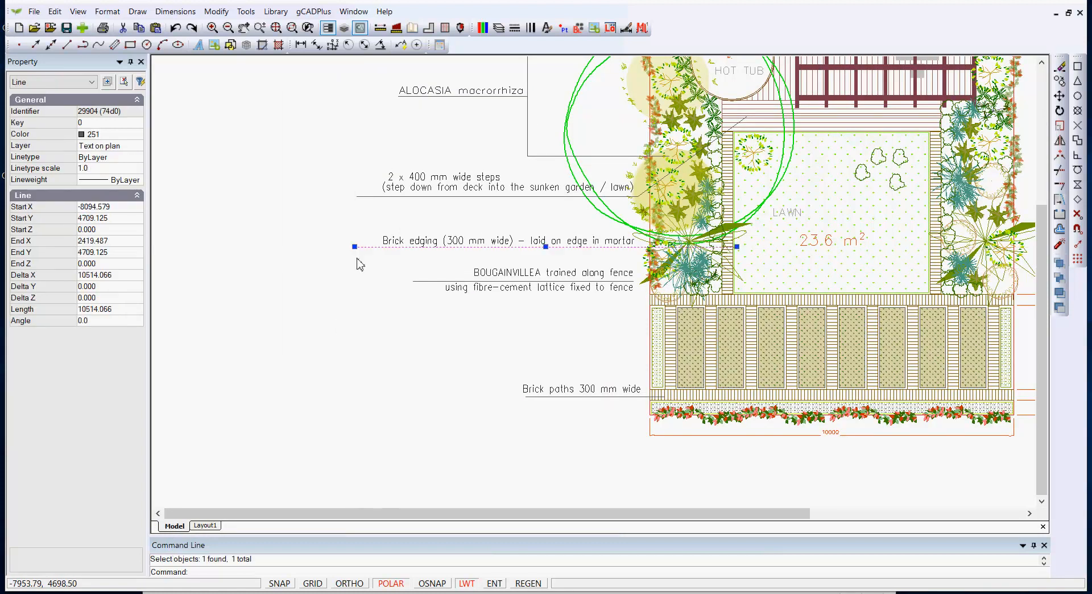
click(355, 246)
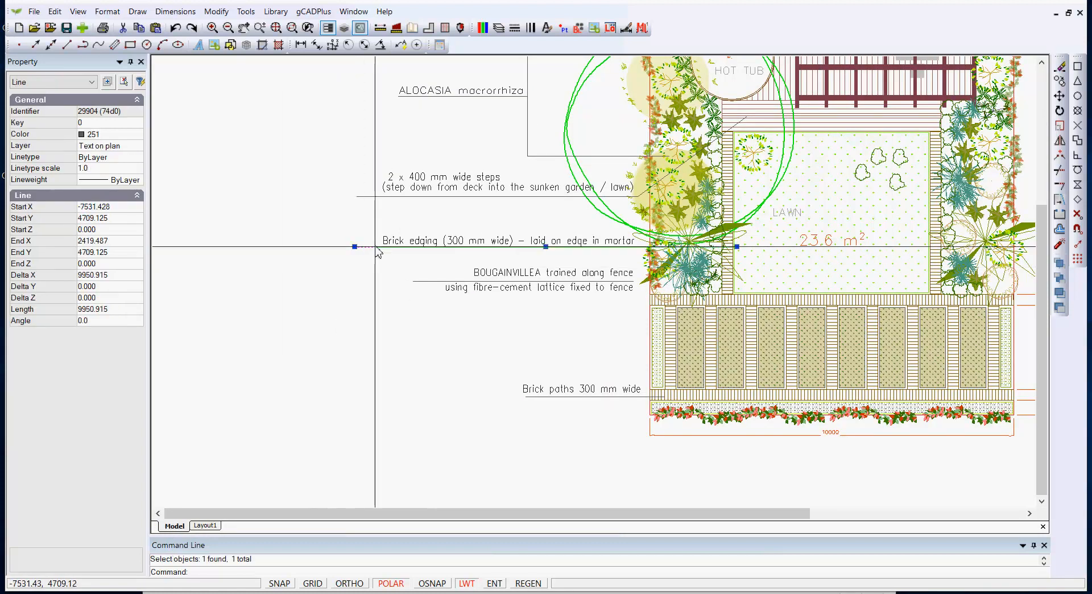
click(376, 246)
key(Escape)
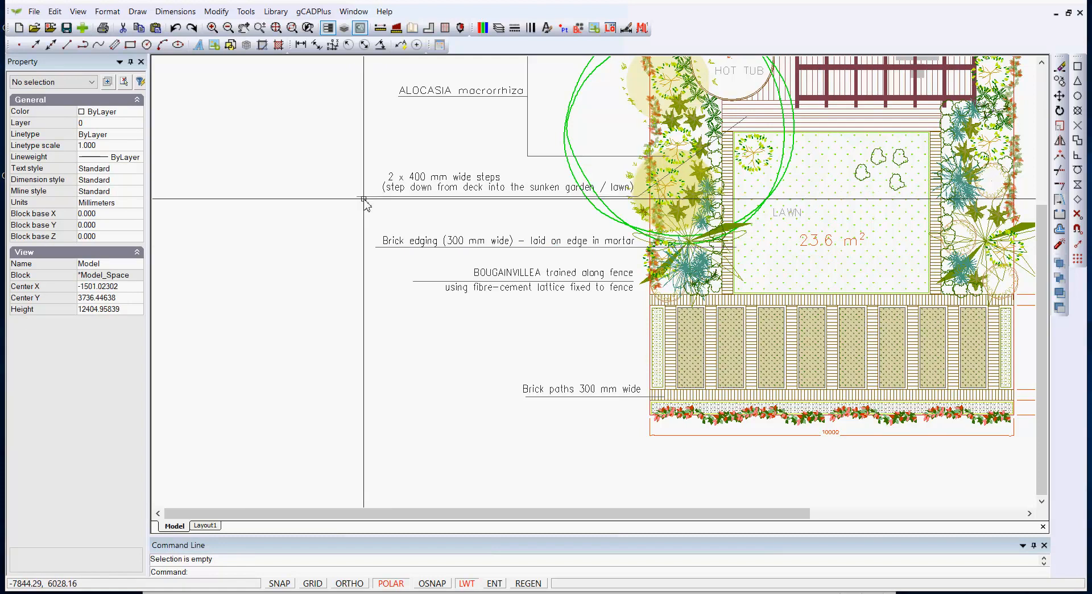
click(360, 197)
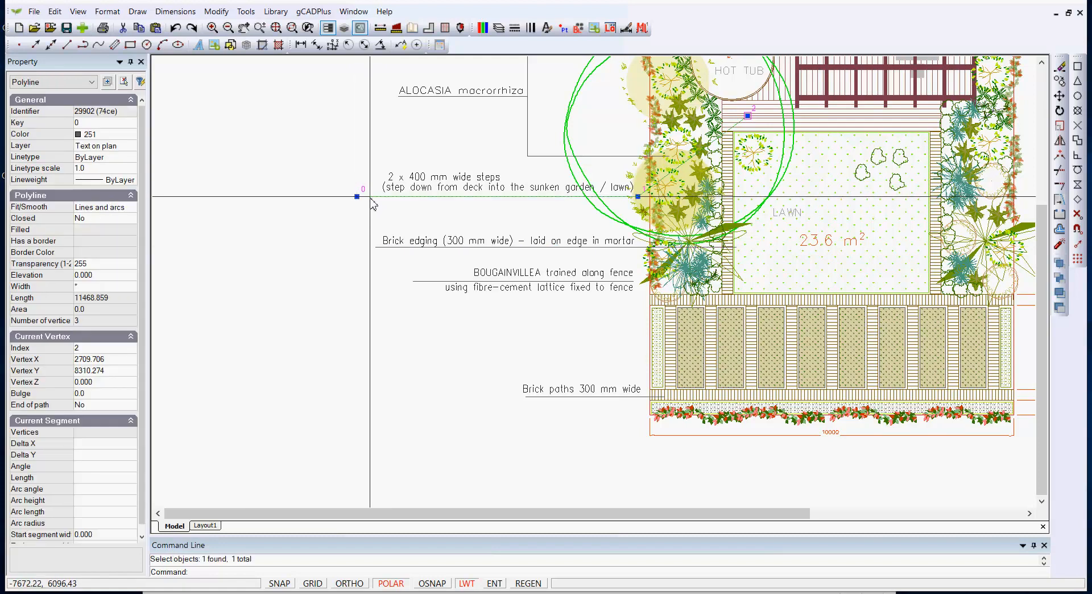
key(Escape)
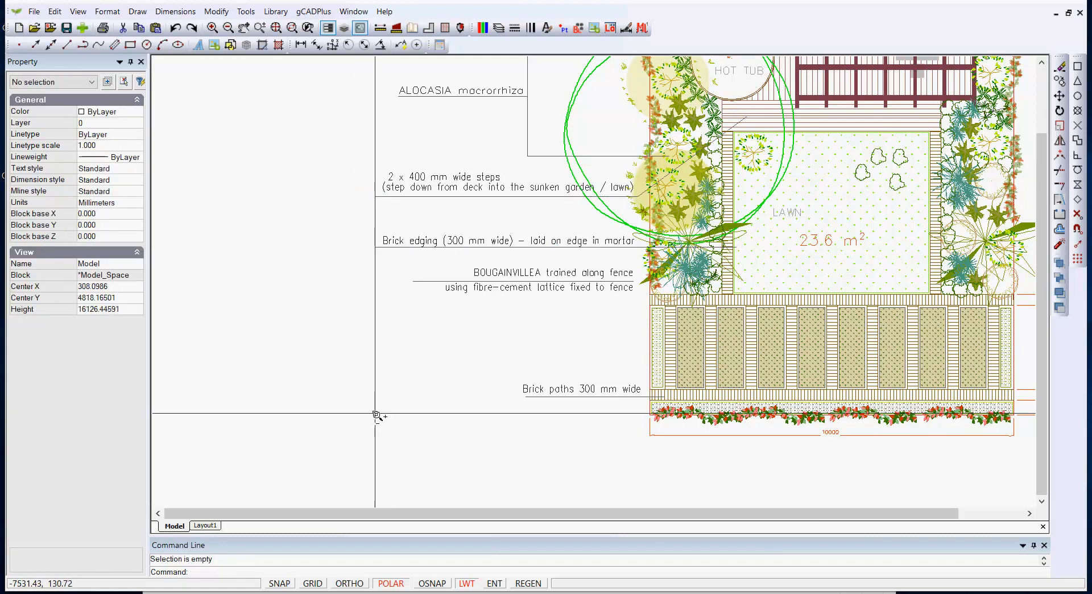
Open the text contents of the "2 x 400 mm wide steps" note for editing and accept them
scroll(342, 419, down, 3)
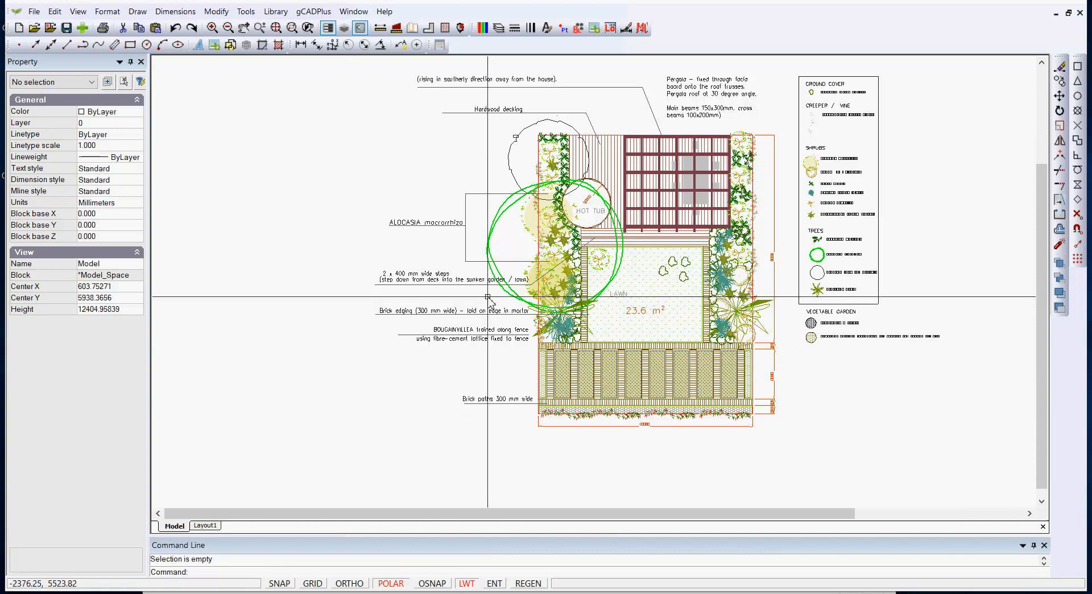
scroll(486, 297, up, 3)
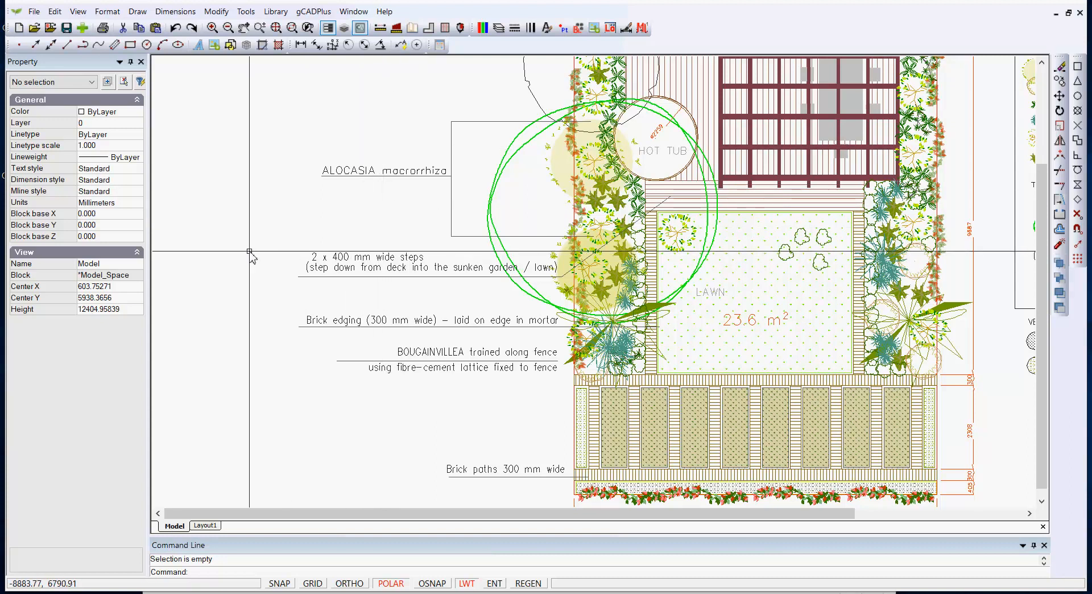
click(391, 259)
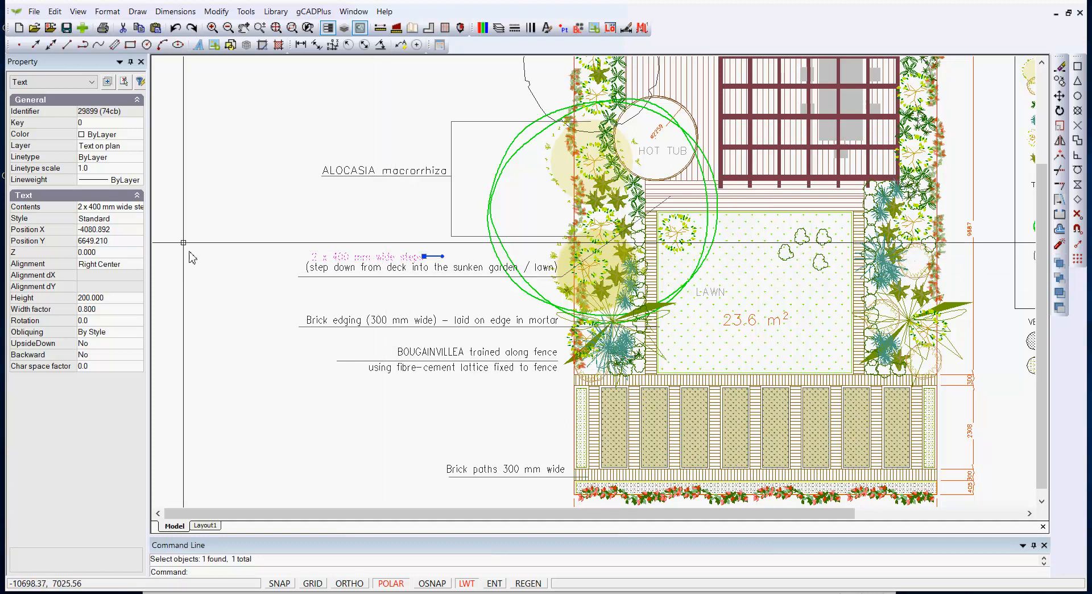
click(137, 208)
click(136, 208)
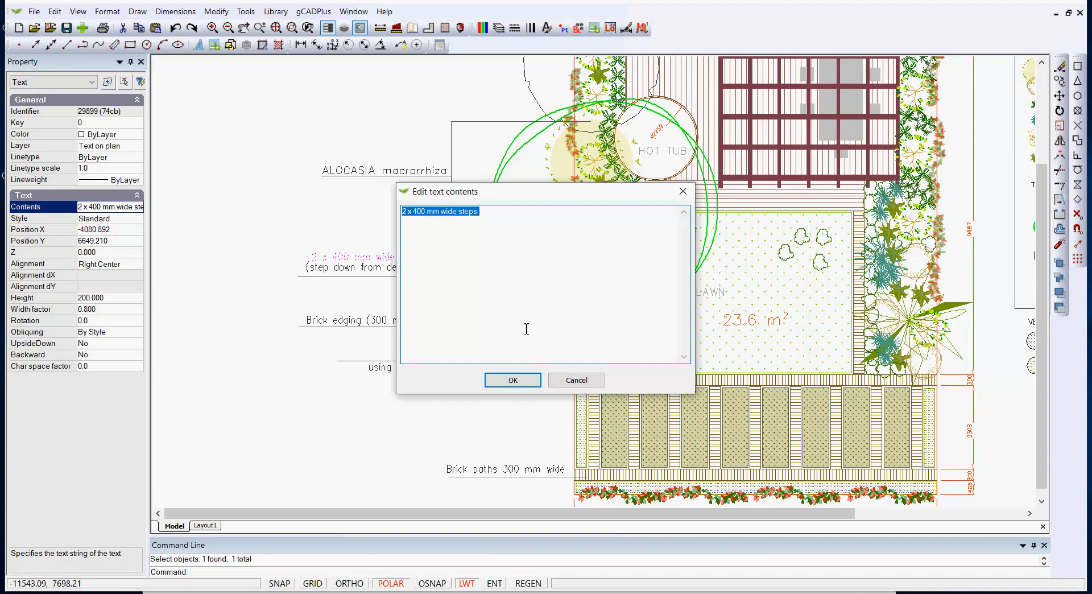
click(515, 382)
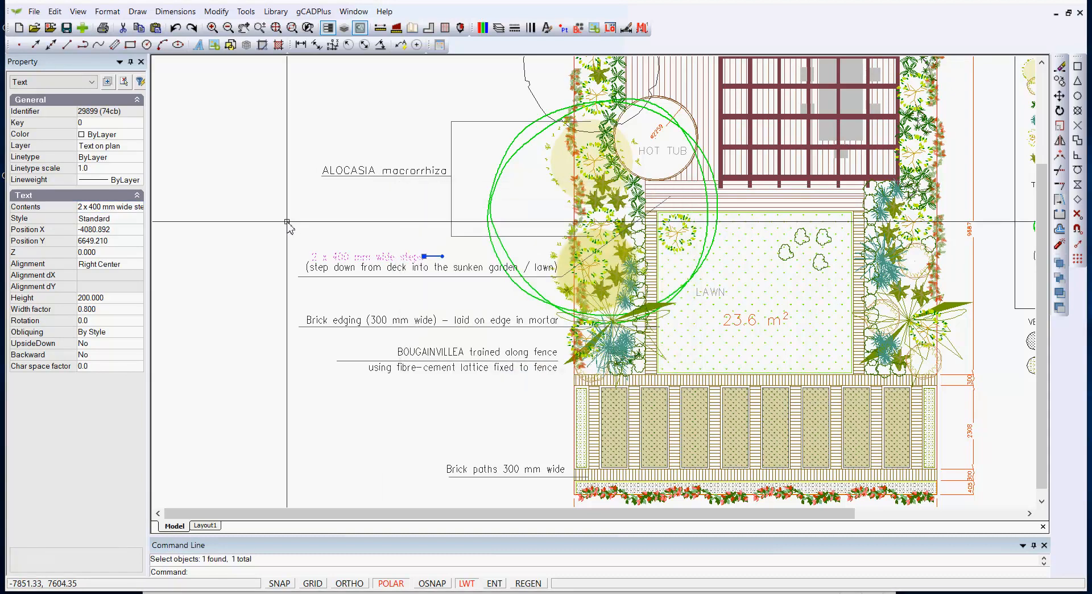
Add a leader reading "2 x 400 mm wide steps" with its arrowhead on the deck steps and its text just below the existing steps note
key(Escape)
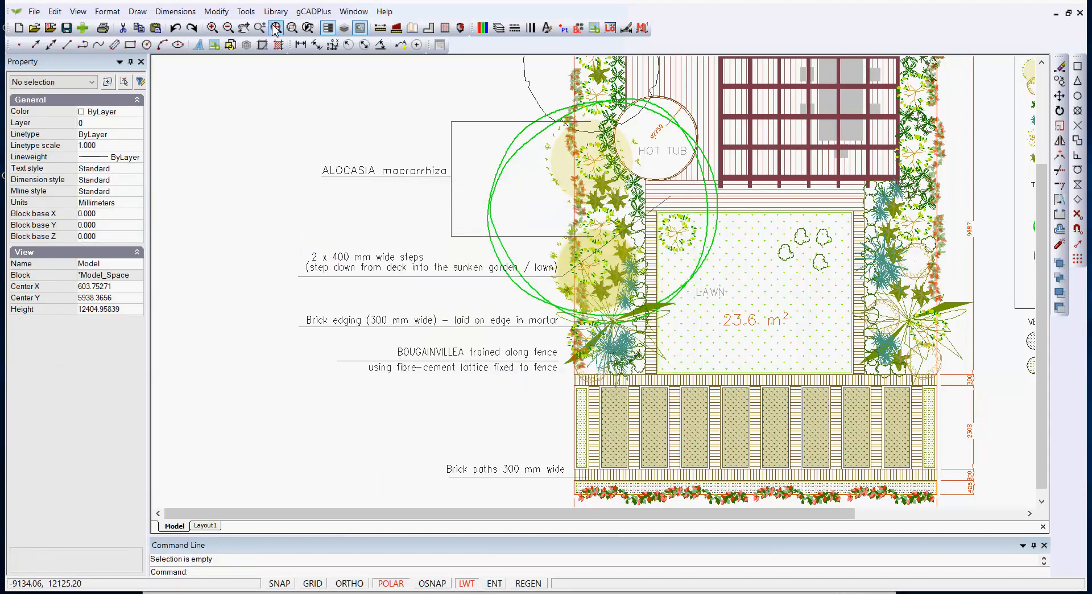
click(402, 45)
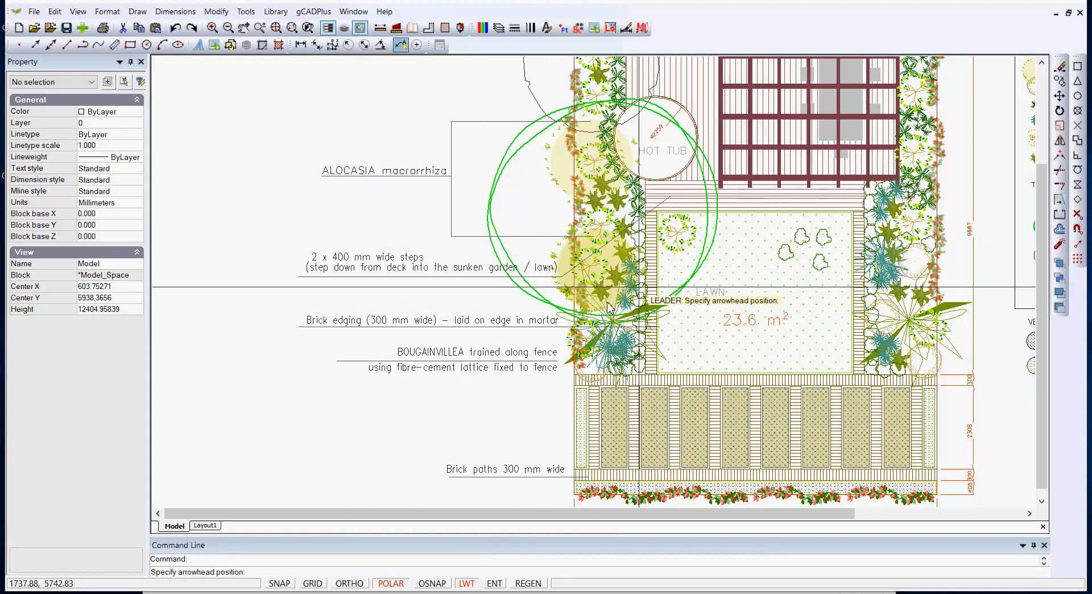
click(675, 203)
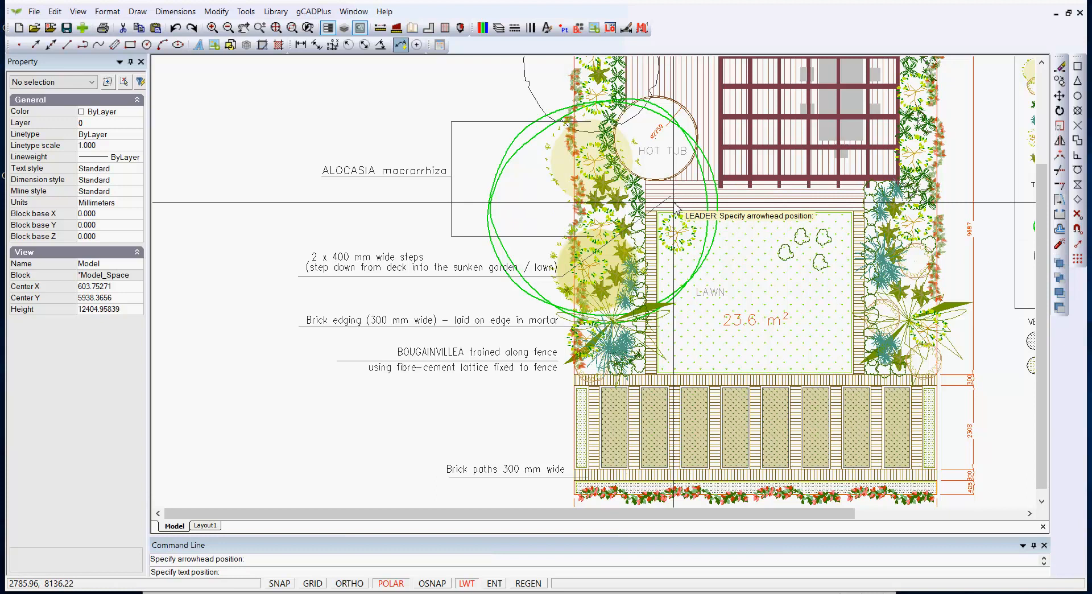
click(526, 292)
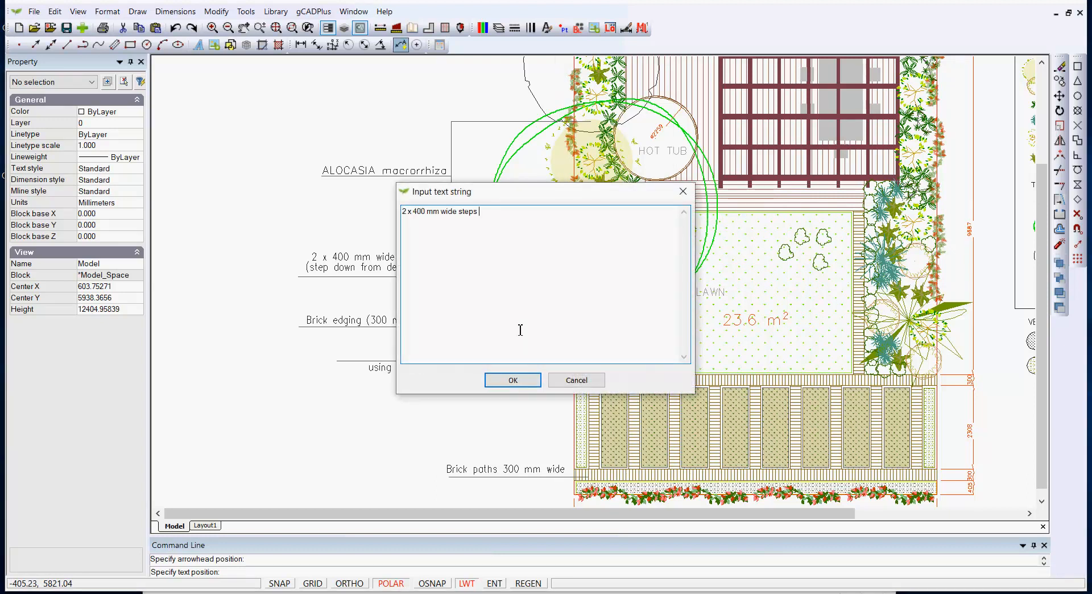
click(512, 380)
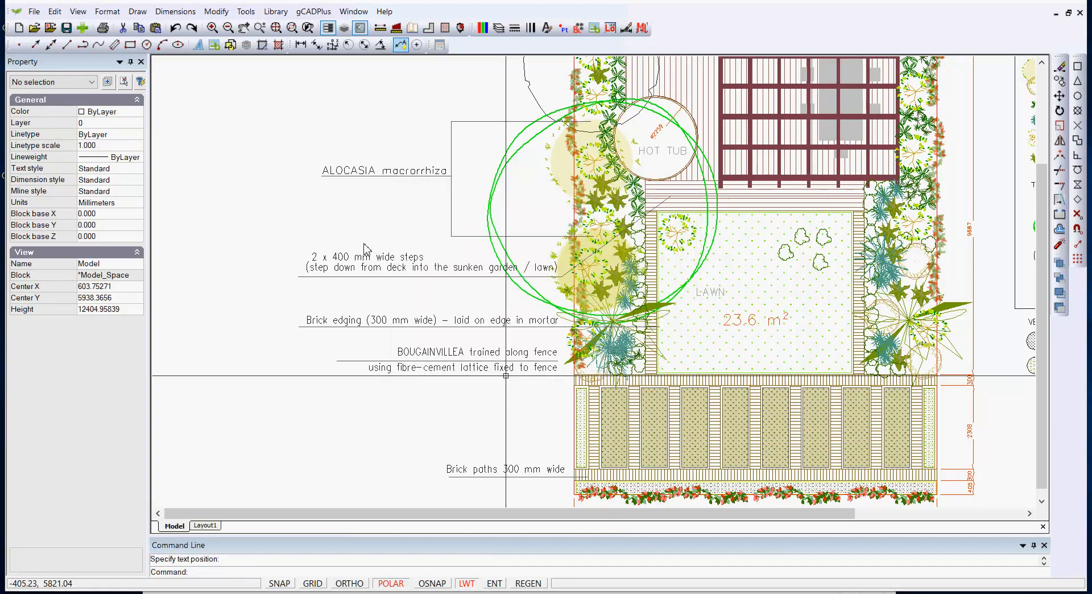
Move the new leader's text horizontally about 1400 mm left, away from the planting bed
scroll(541, 297, up, 2)
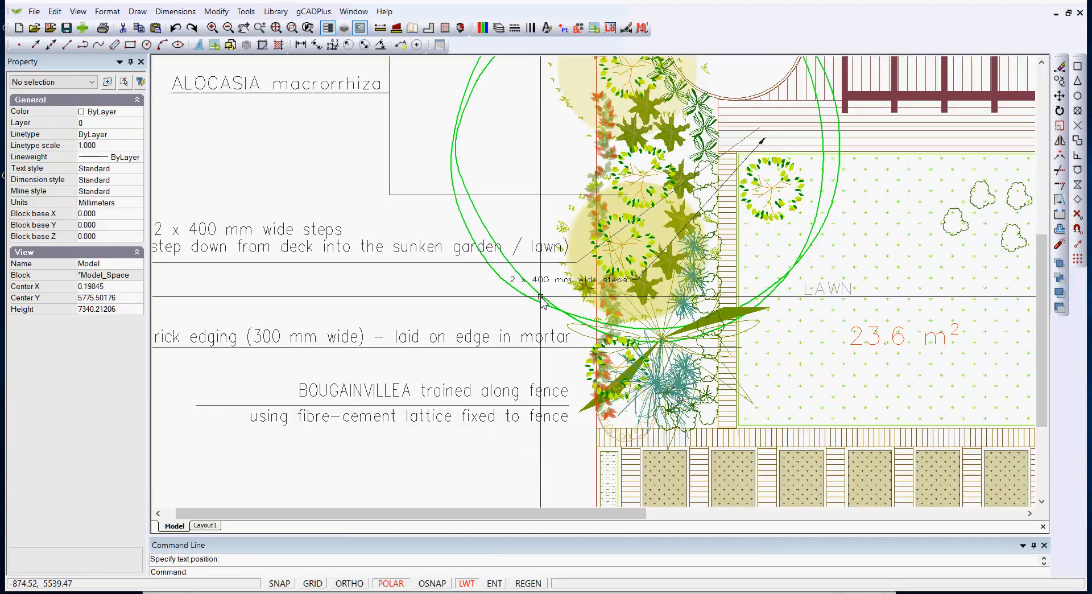
click(570, 281)
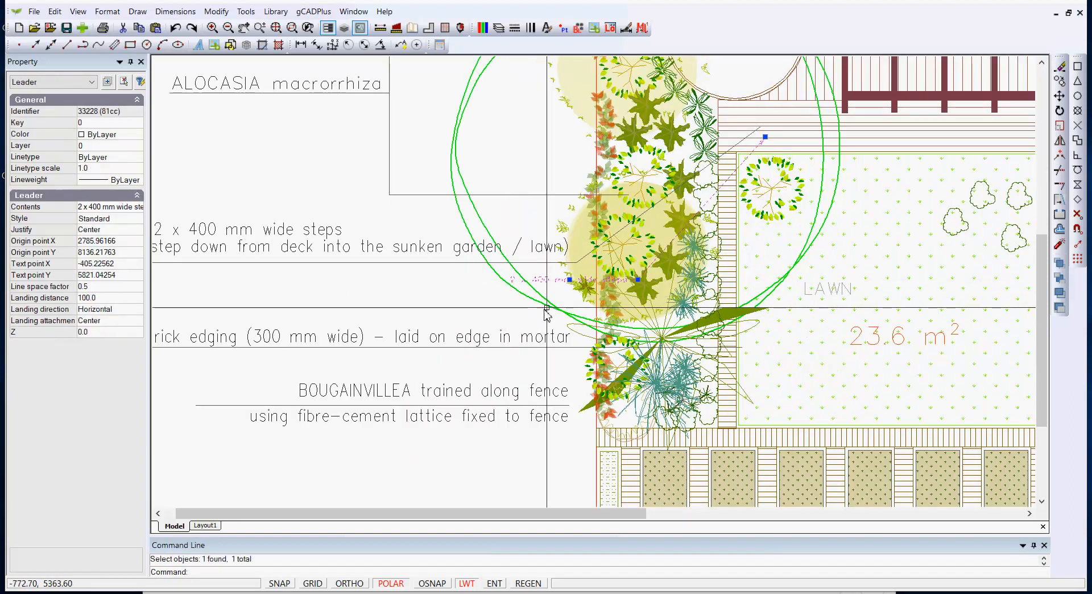
click(569, 279)
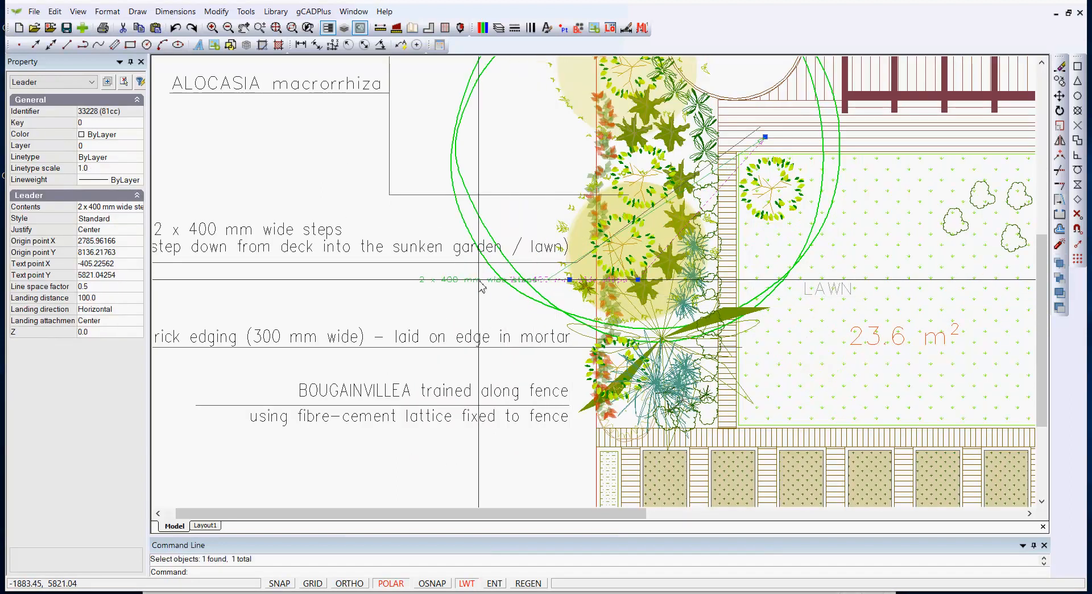
click(484, 279)
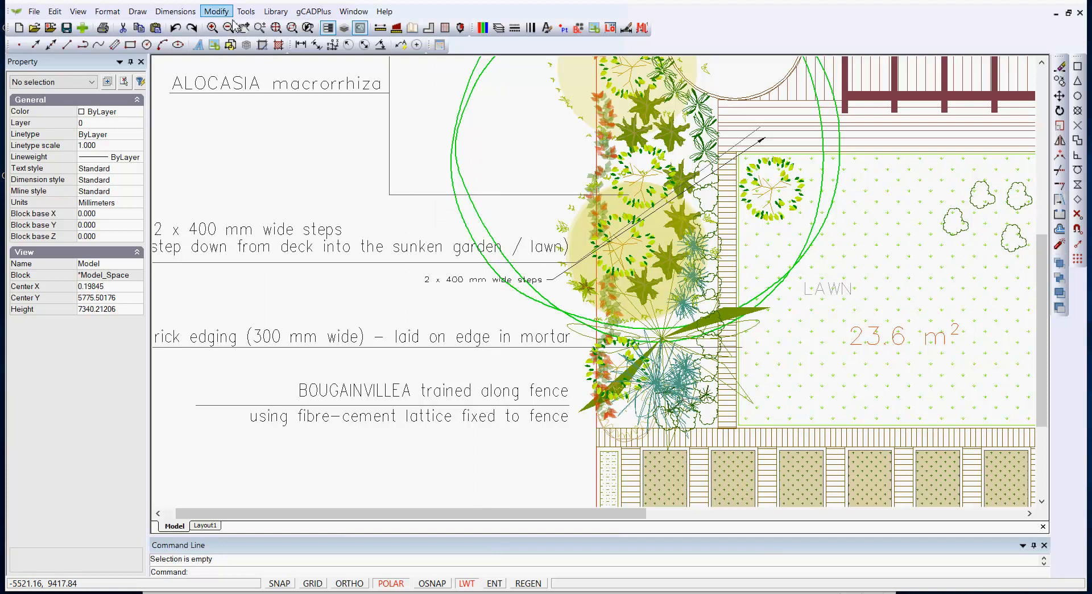
Set the text height of the Standard dimension style to 200
click(175, 11)
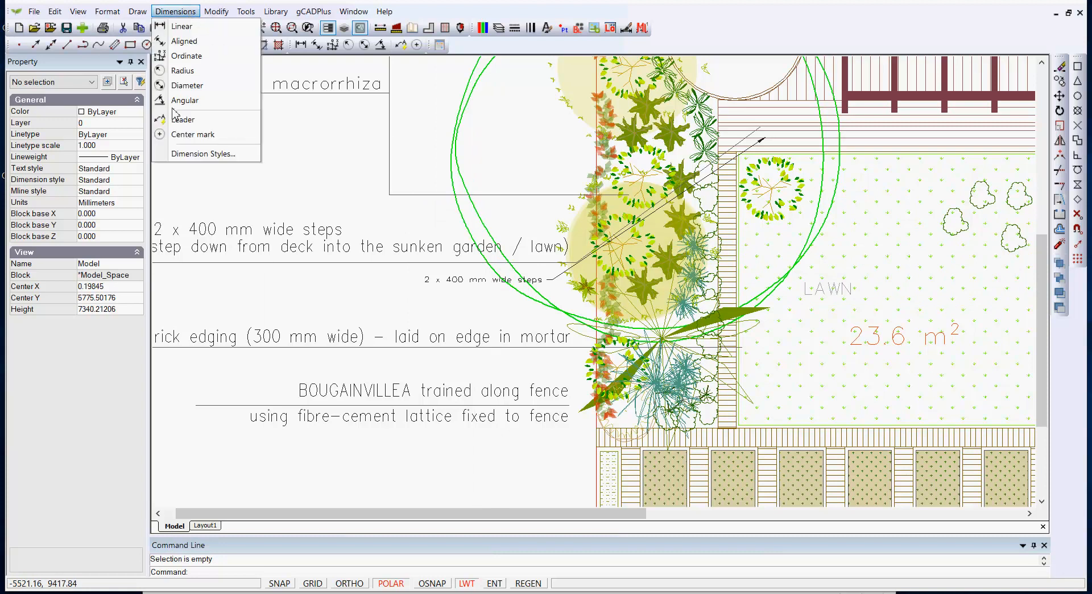
click(211, 154)
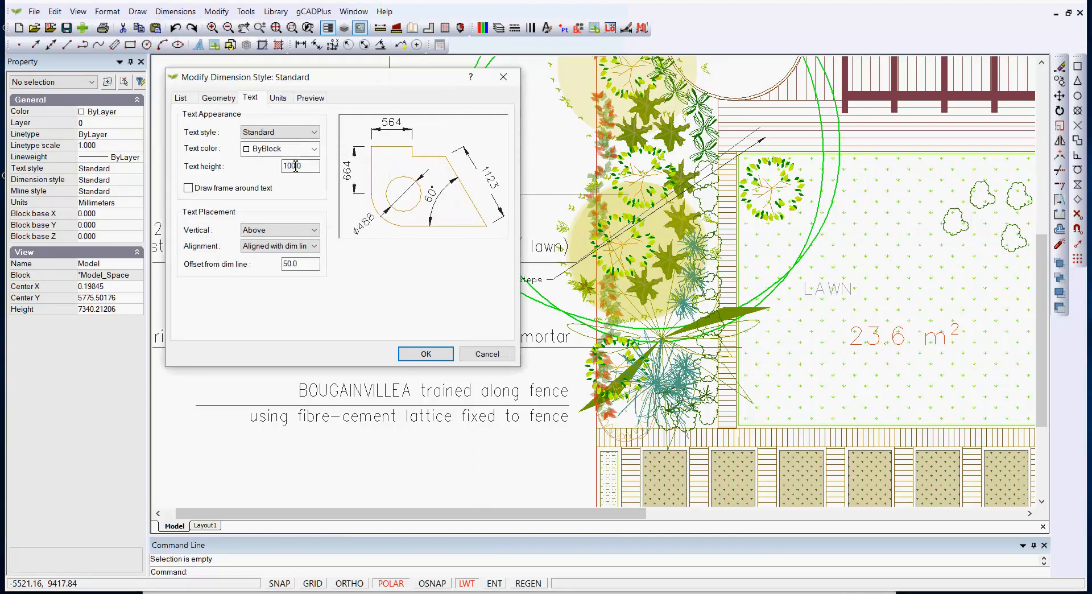
text(2)
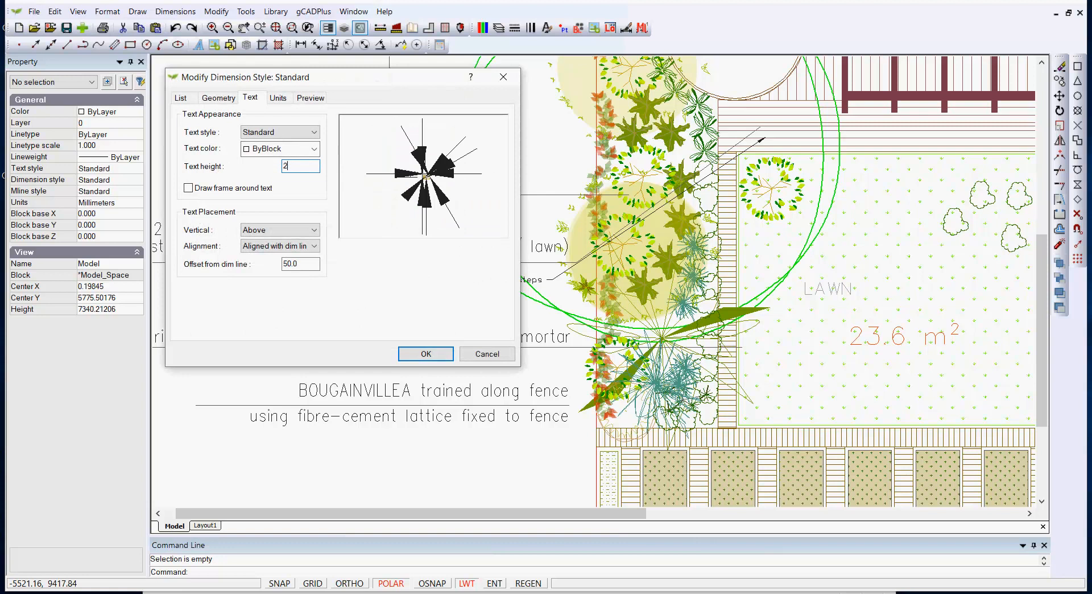
text(00)
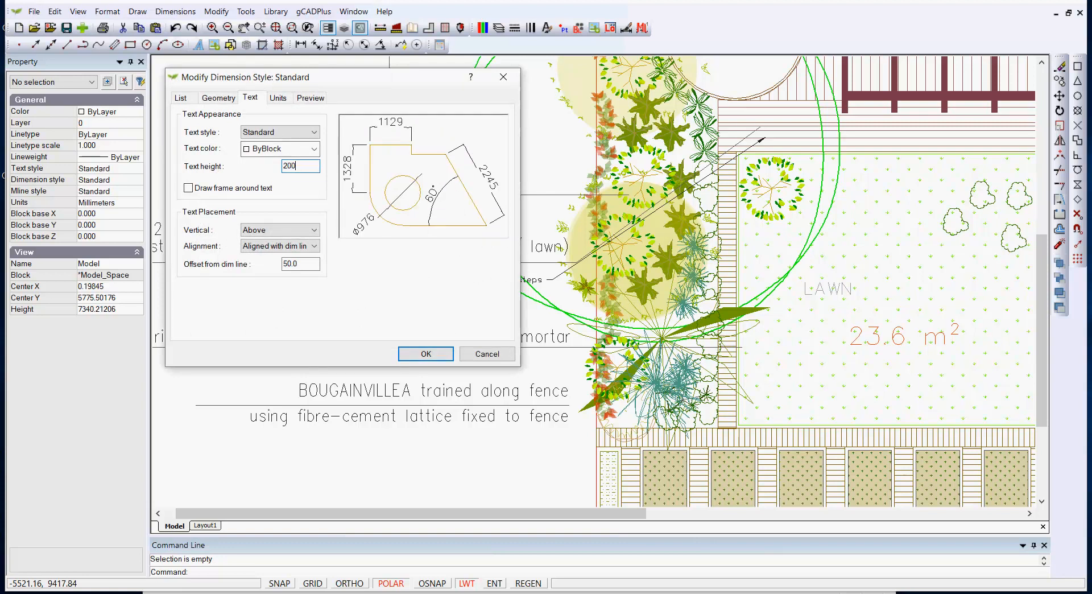
key(Return)
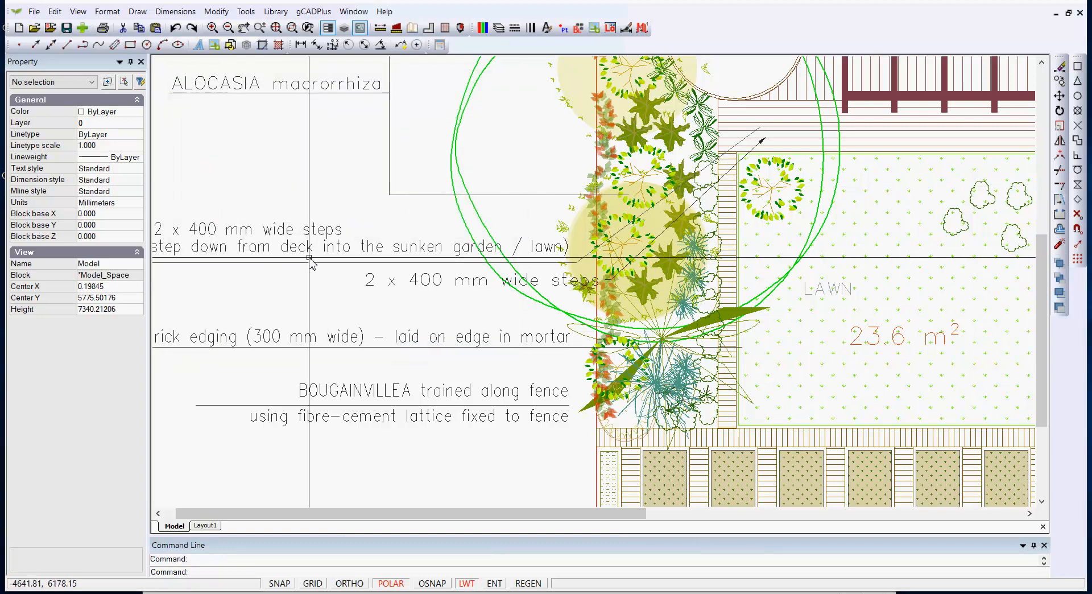
Move the enlarged leader text about 990 mm left and 450 mm down, to just above the brick edging note
click(447, 285)
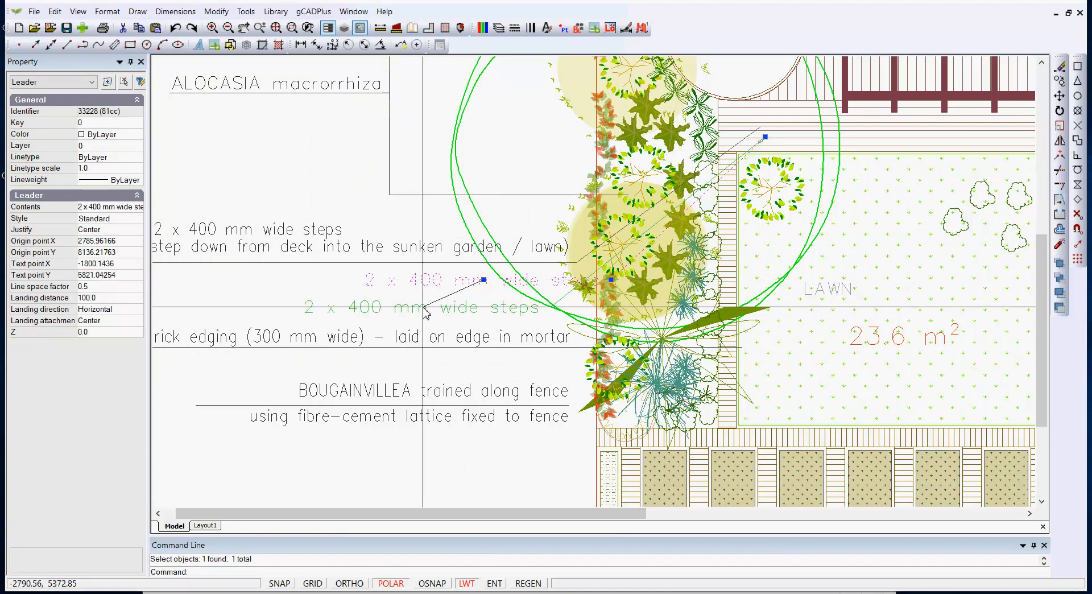
click(423, 308)
key(Escape)
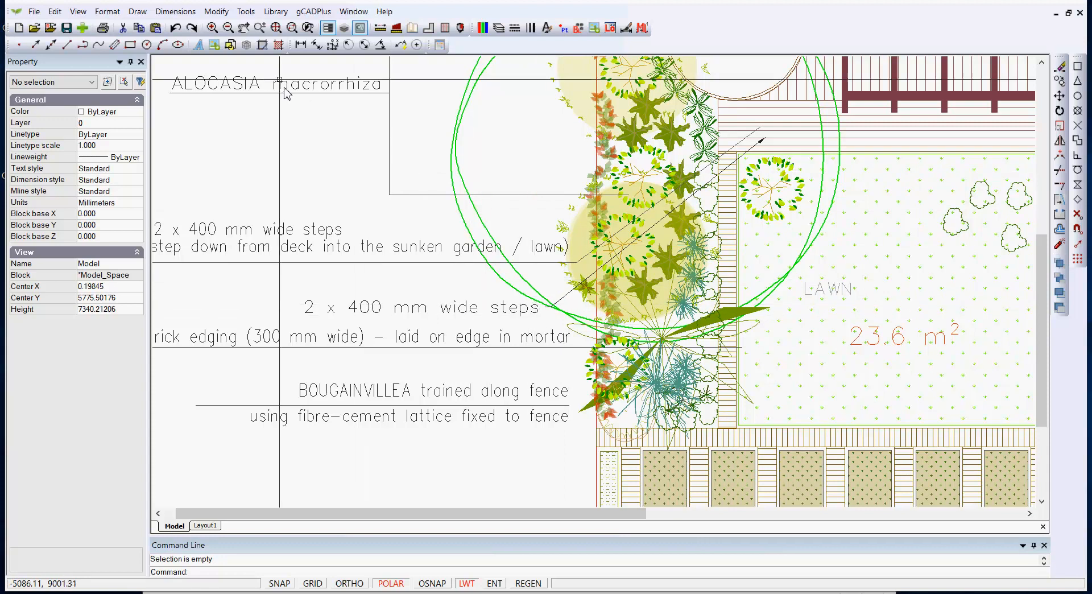
Set the first and second dimension line arrowheads of the Standard dimension style to None
click(175, 12)
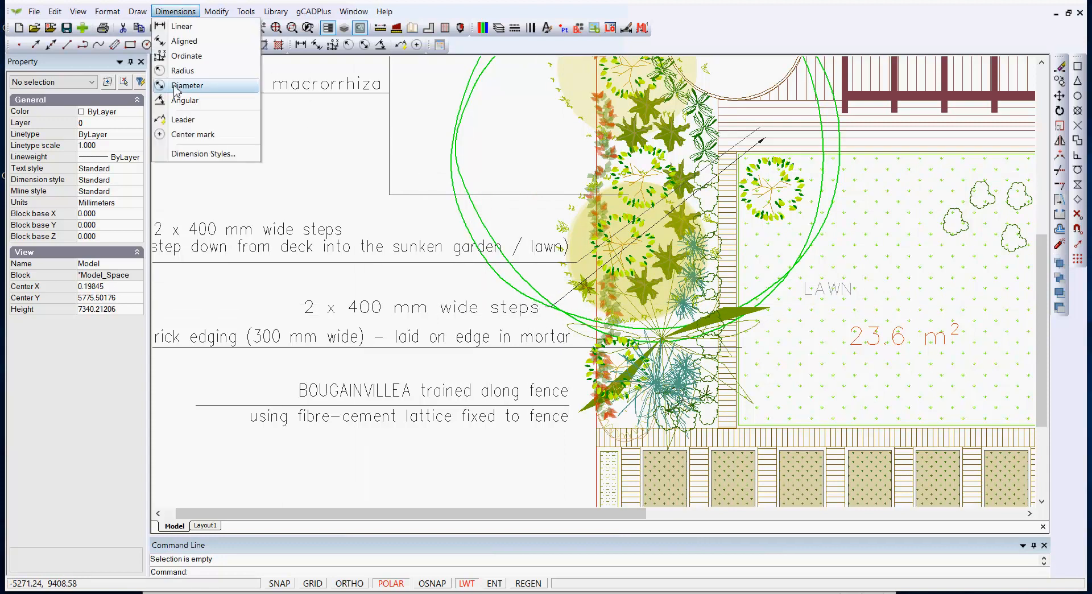
click(198, 154)
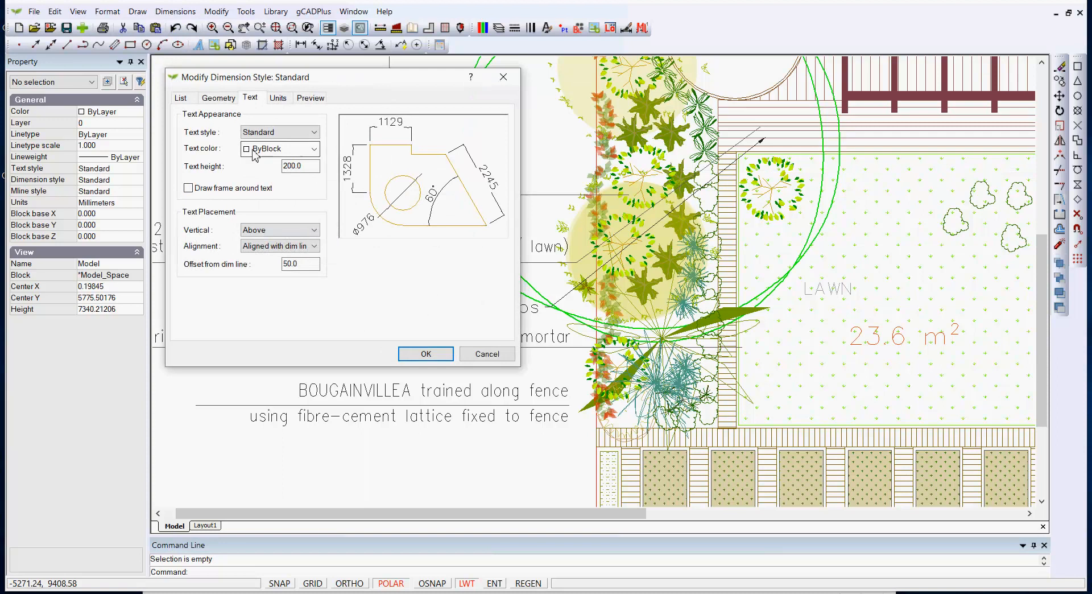
click(221, 99)
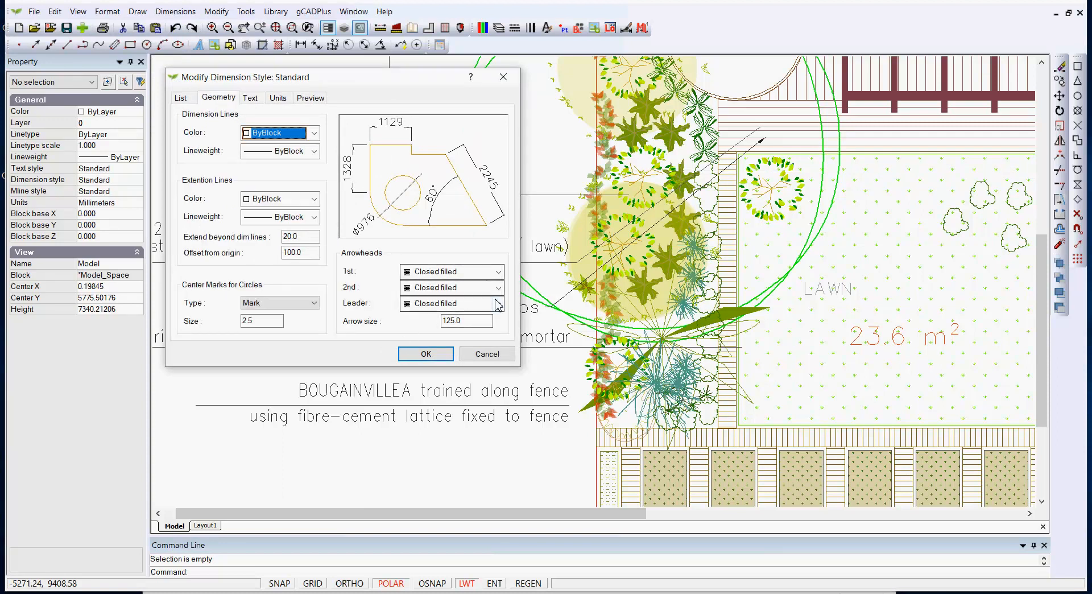
click(499, 272)
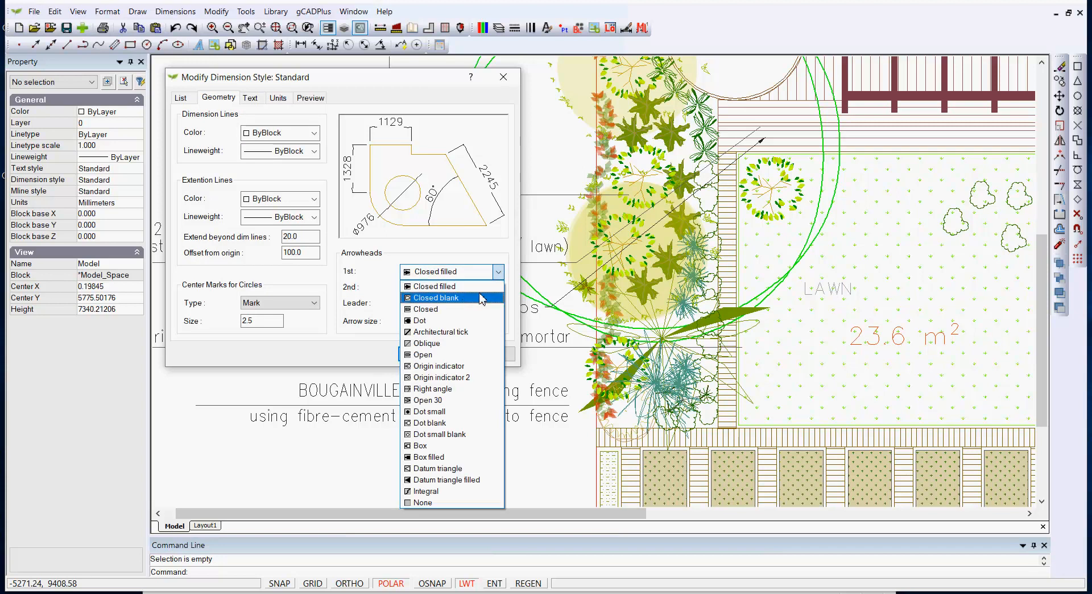
click(420, 503)
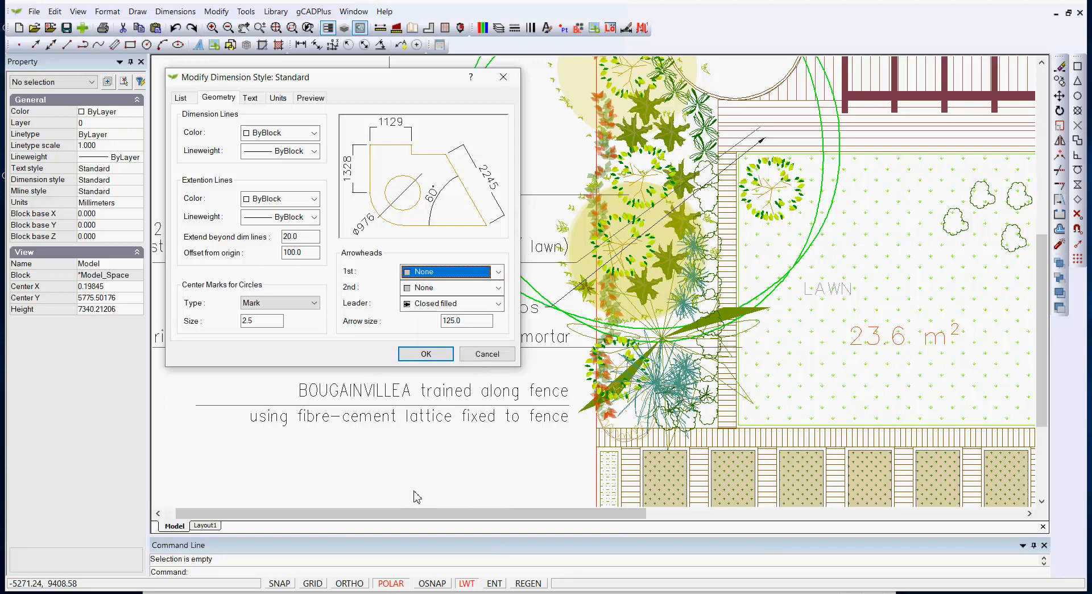
click(471, 353)
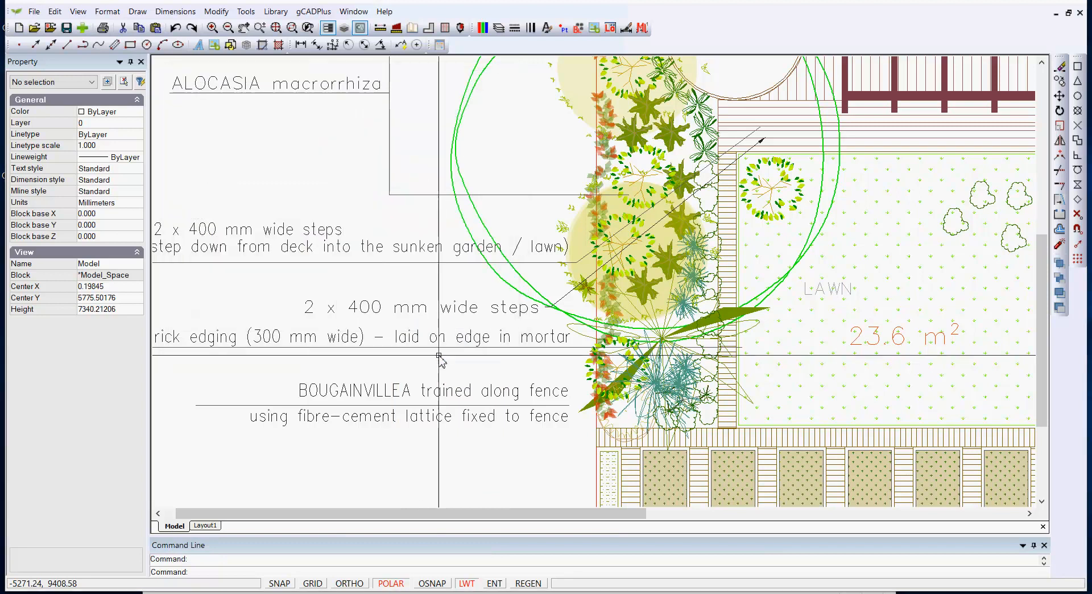
Place a trial "2 x 400 mm wide steps" leader pointing at the deck steps, with its text on the lawn
click(462, 311)
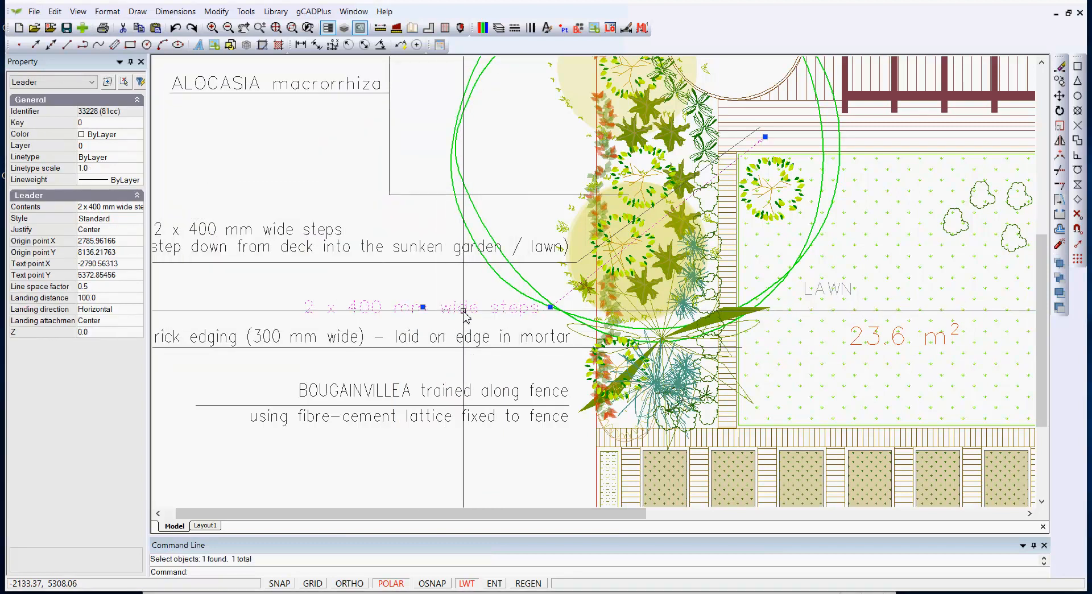
scroll(462, 312, down, 1)
key(Escape)
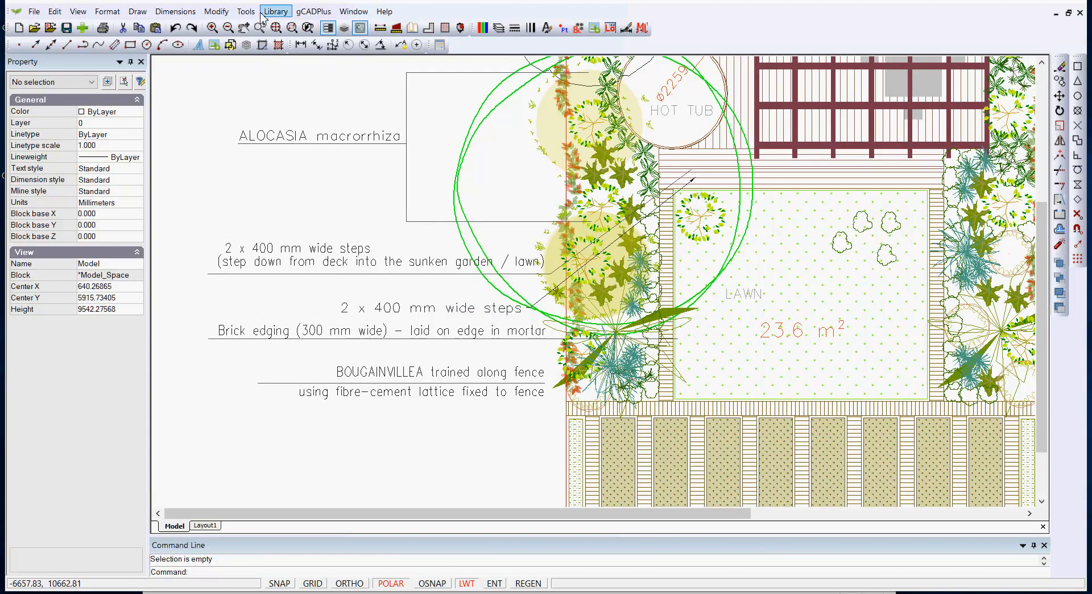
click(399, 46)
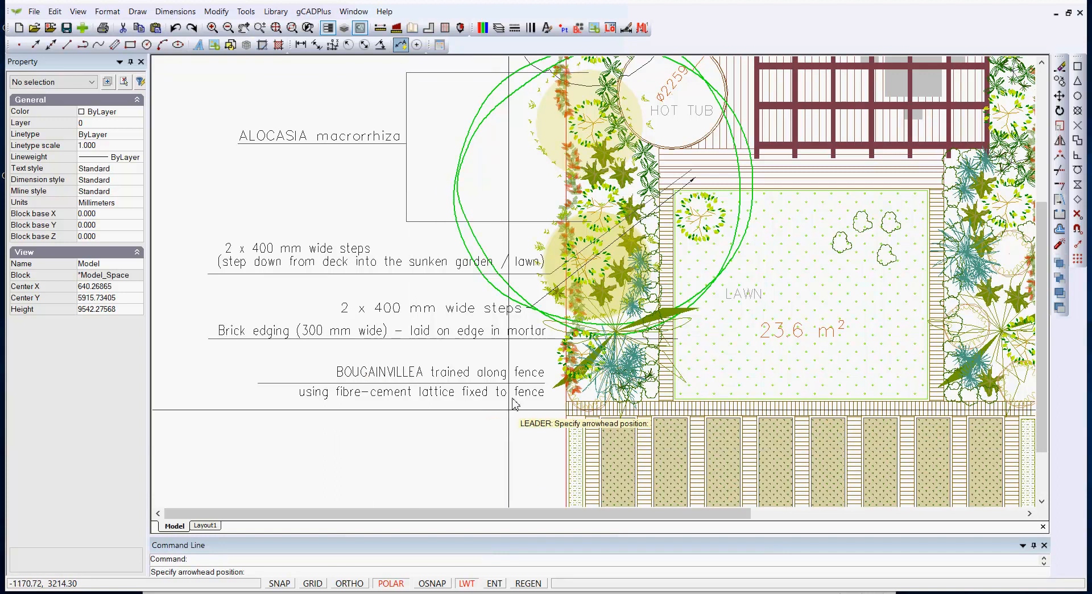
click(733, 180)
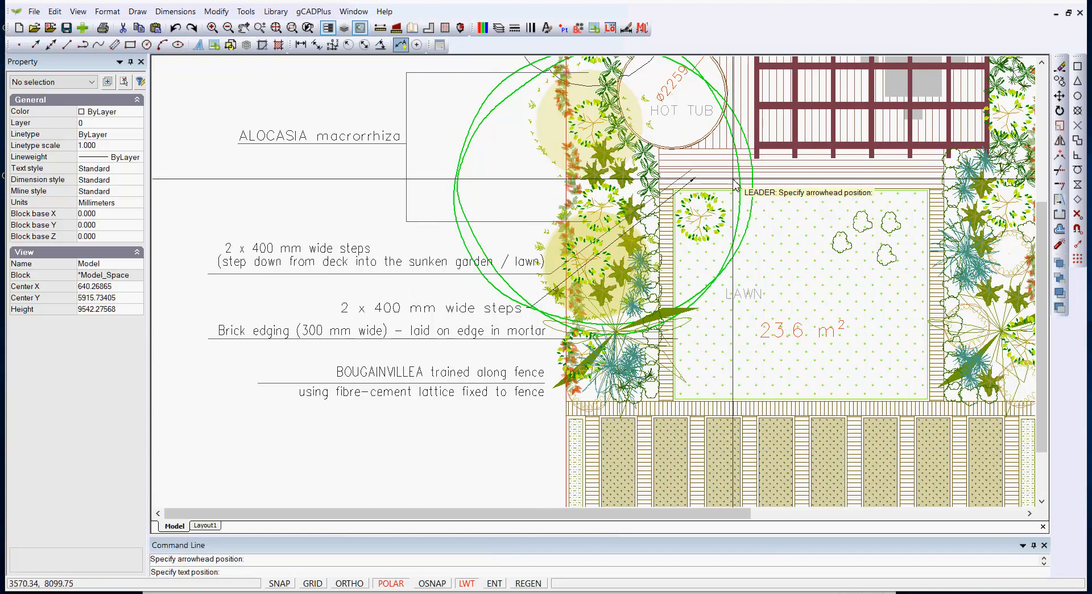
click(781, 279)
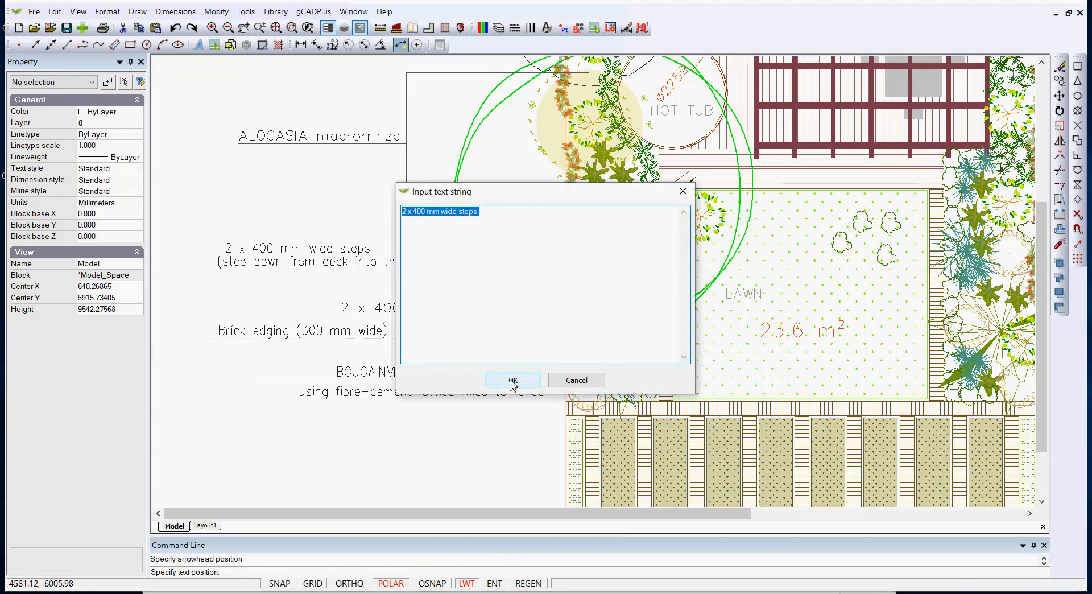
click(511, 378)
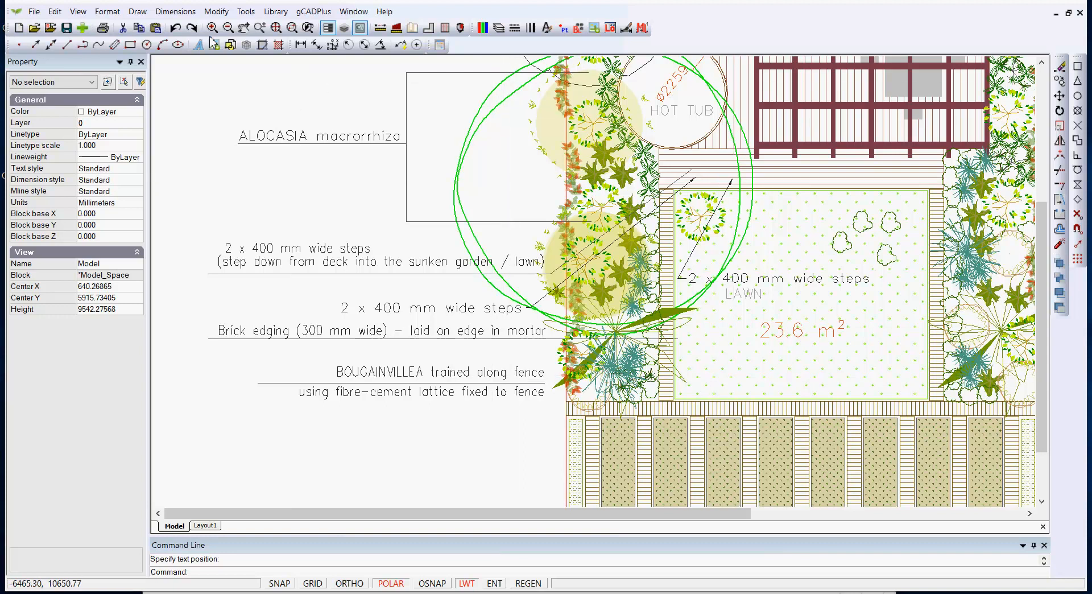
In the Standard dimension style, set the first and second arrowheads back to Closed filled and the leader arrowhead to None
click(176, 12)
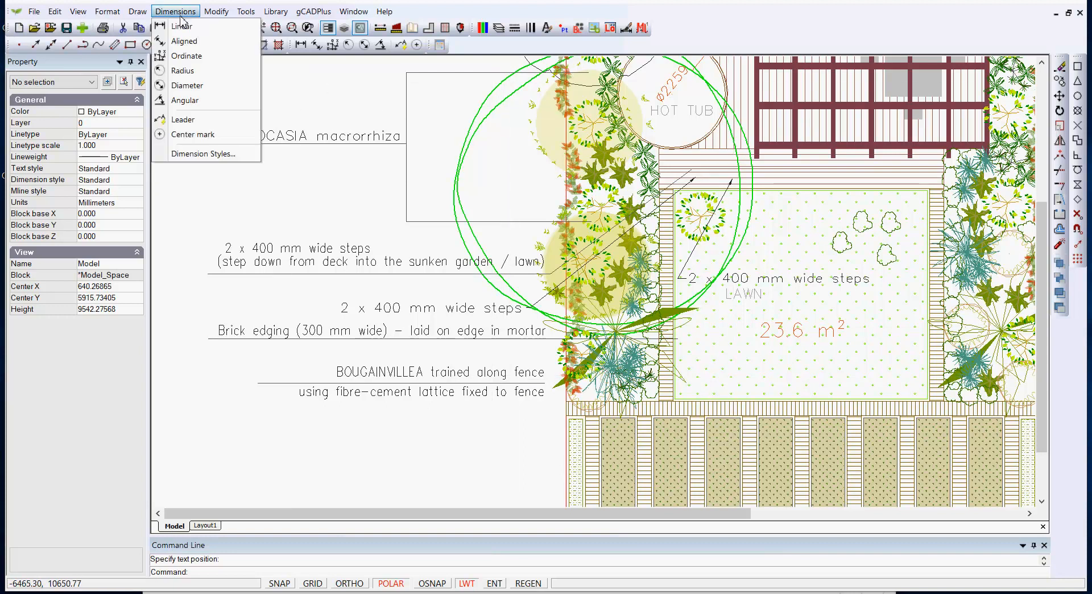
click(199, 155)
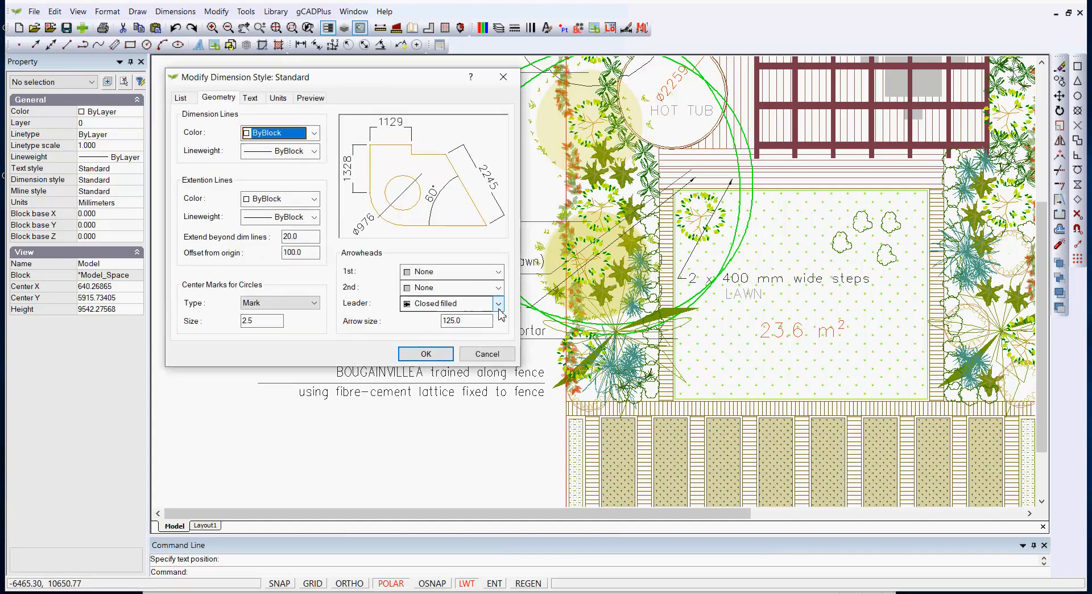
click(499, 272)
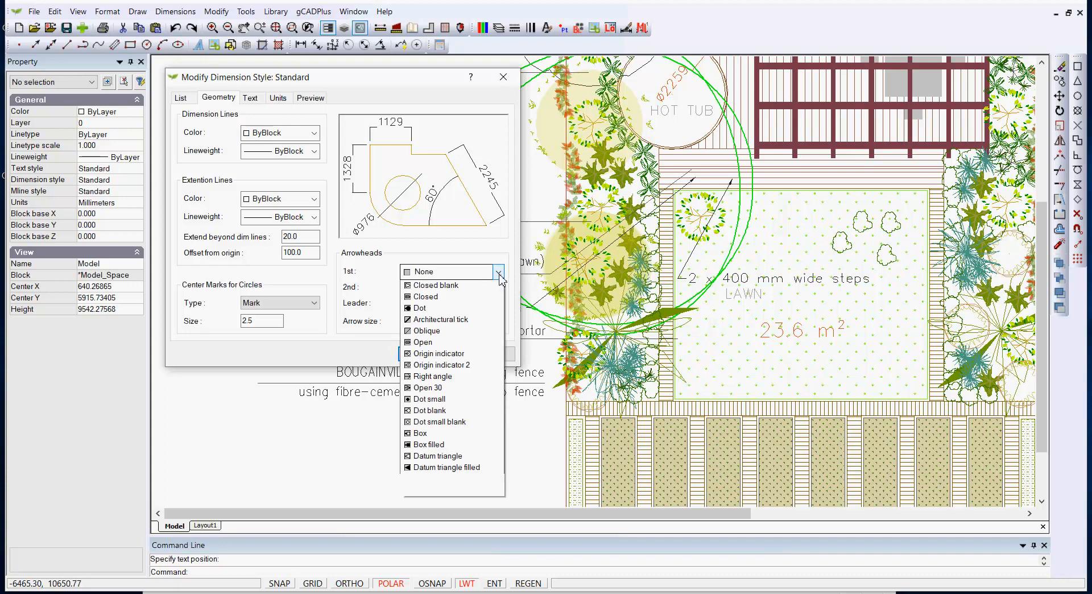
click(470, 288)
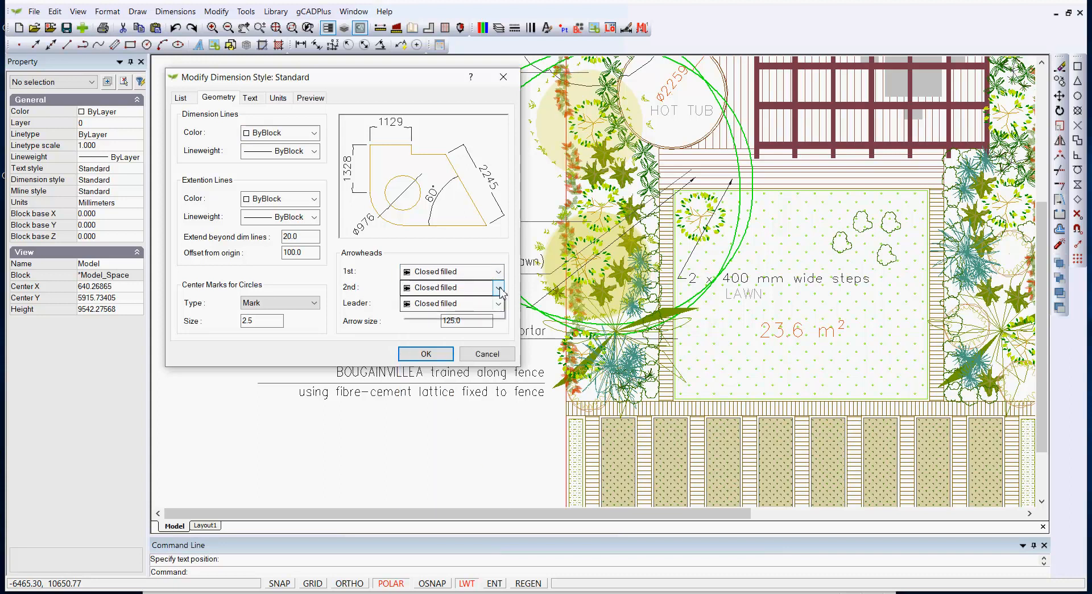
click(499, 288)
click(456, 302)
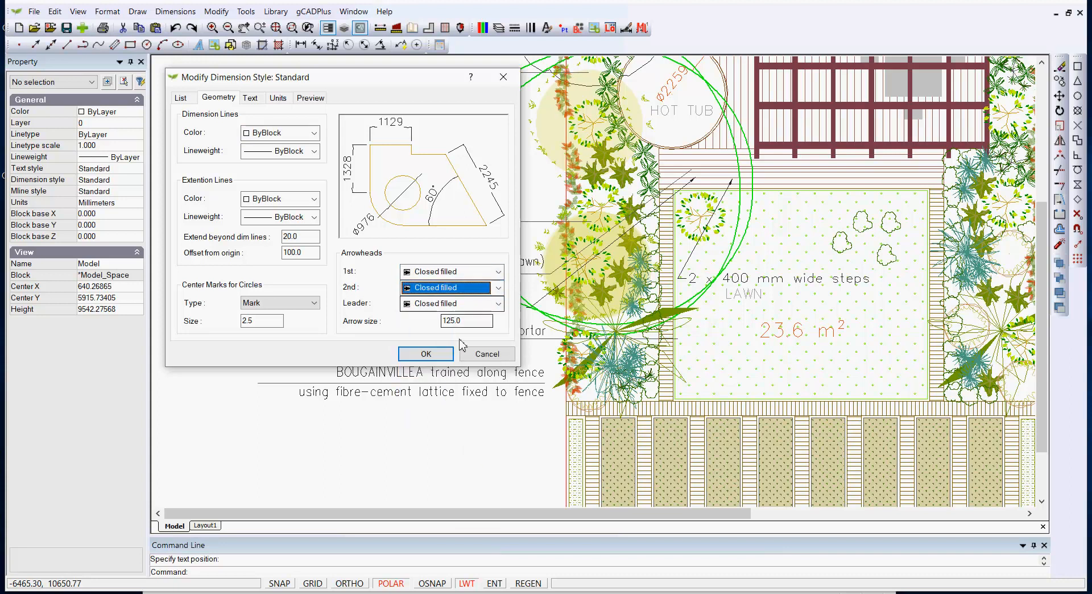
click(499, 304)
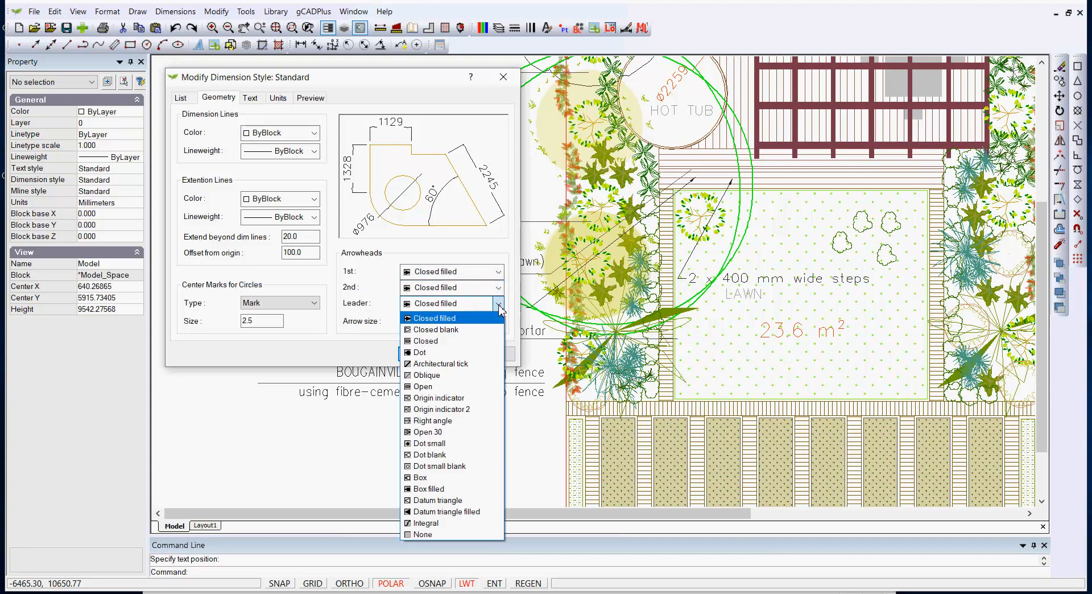
click(424, 535)
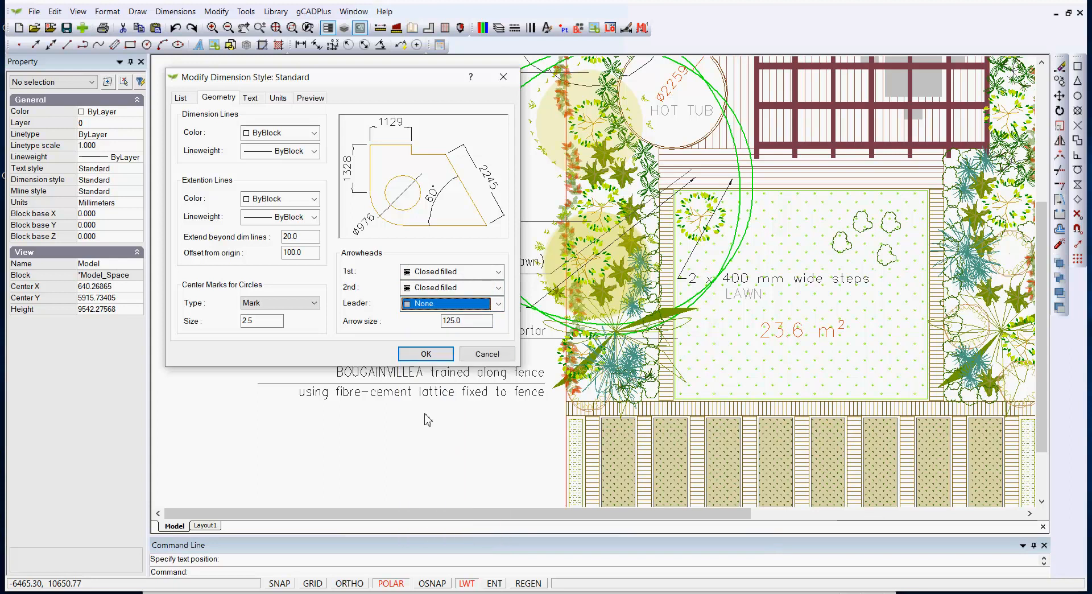
click(426, 354)
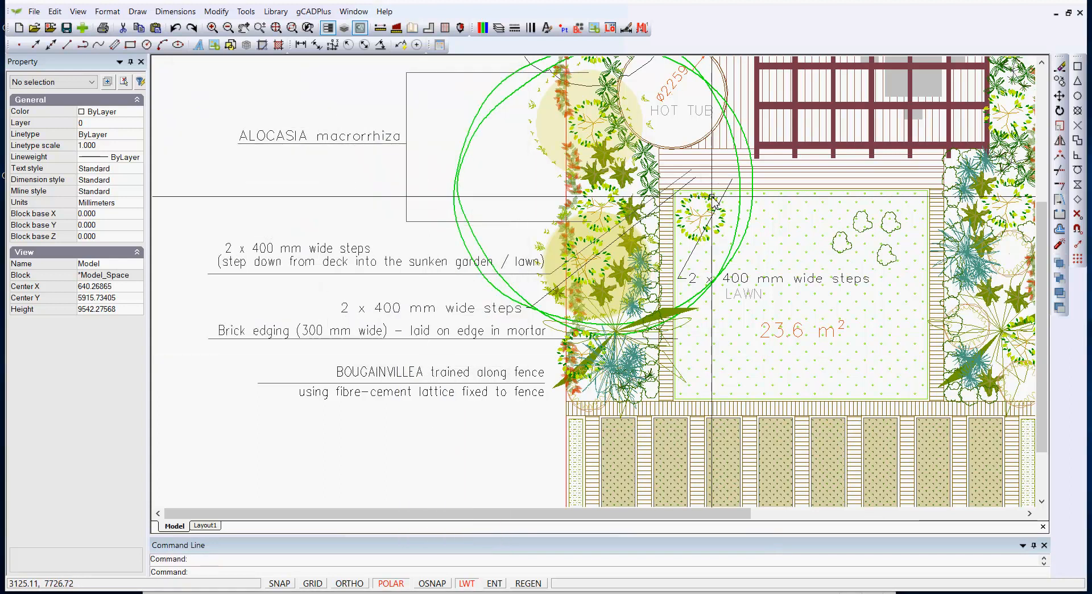
Delete the trial steps leader whose text sits on the lawn
click(685, 266)
key(Escape)
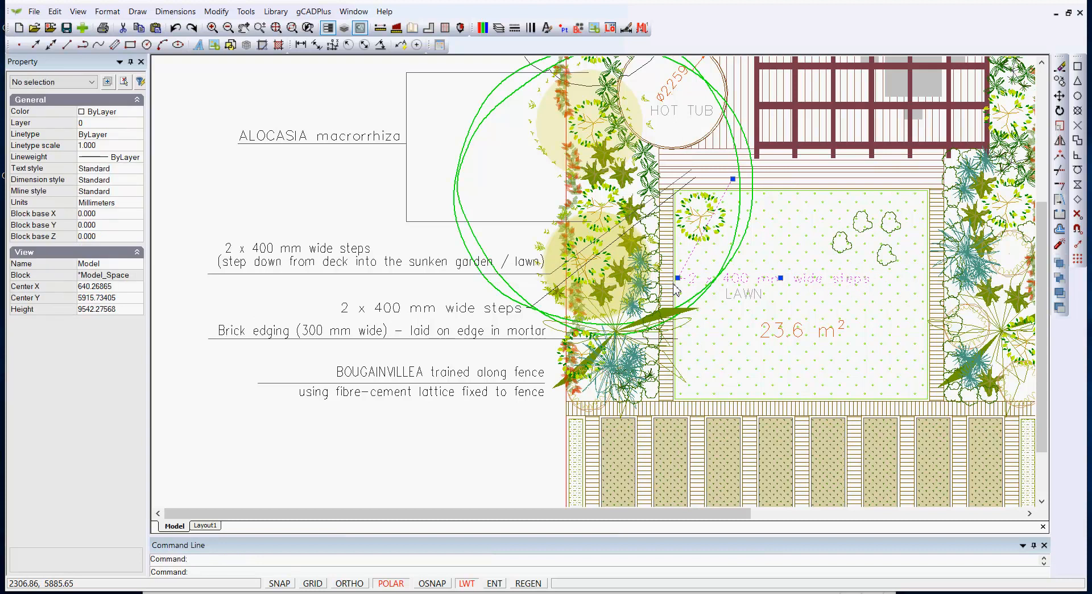
scroll(515, 330, up, 3)
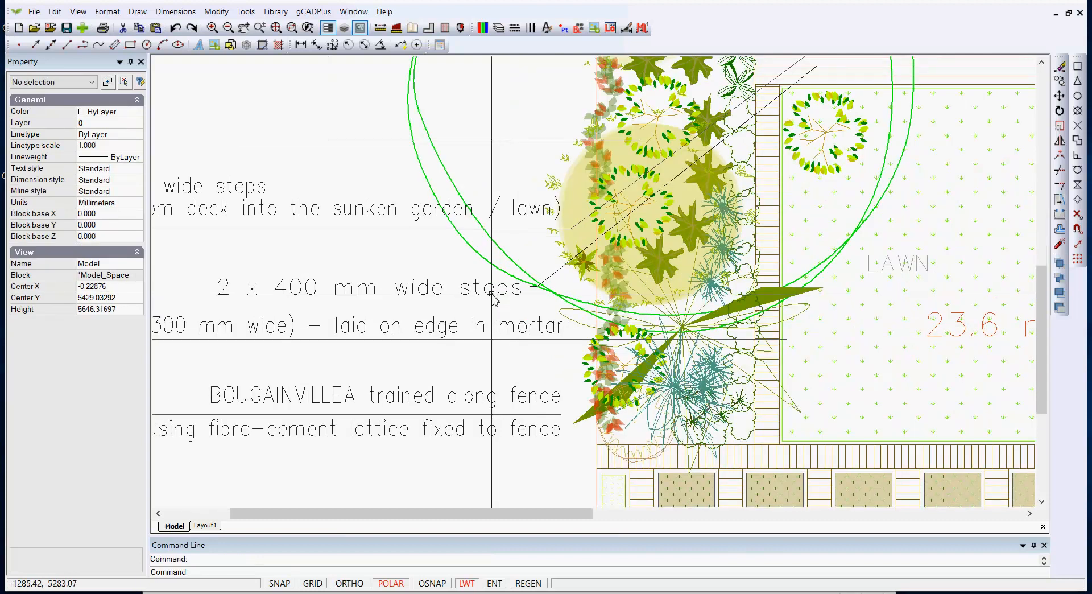